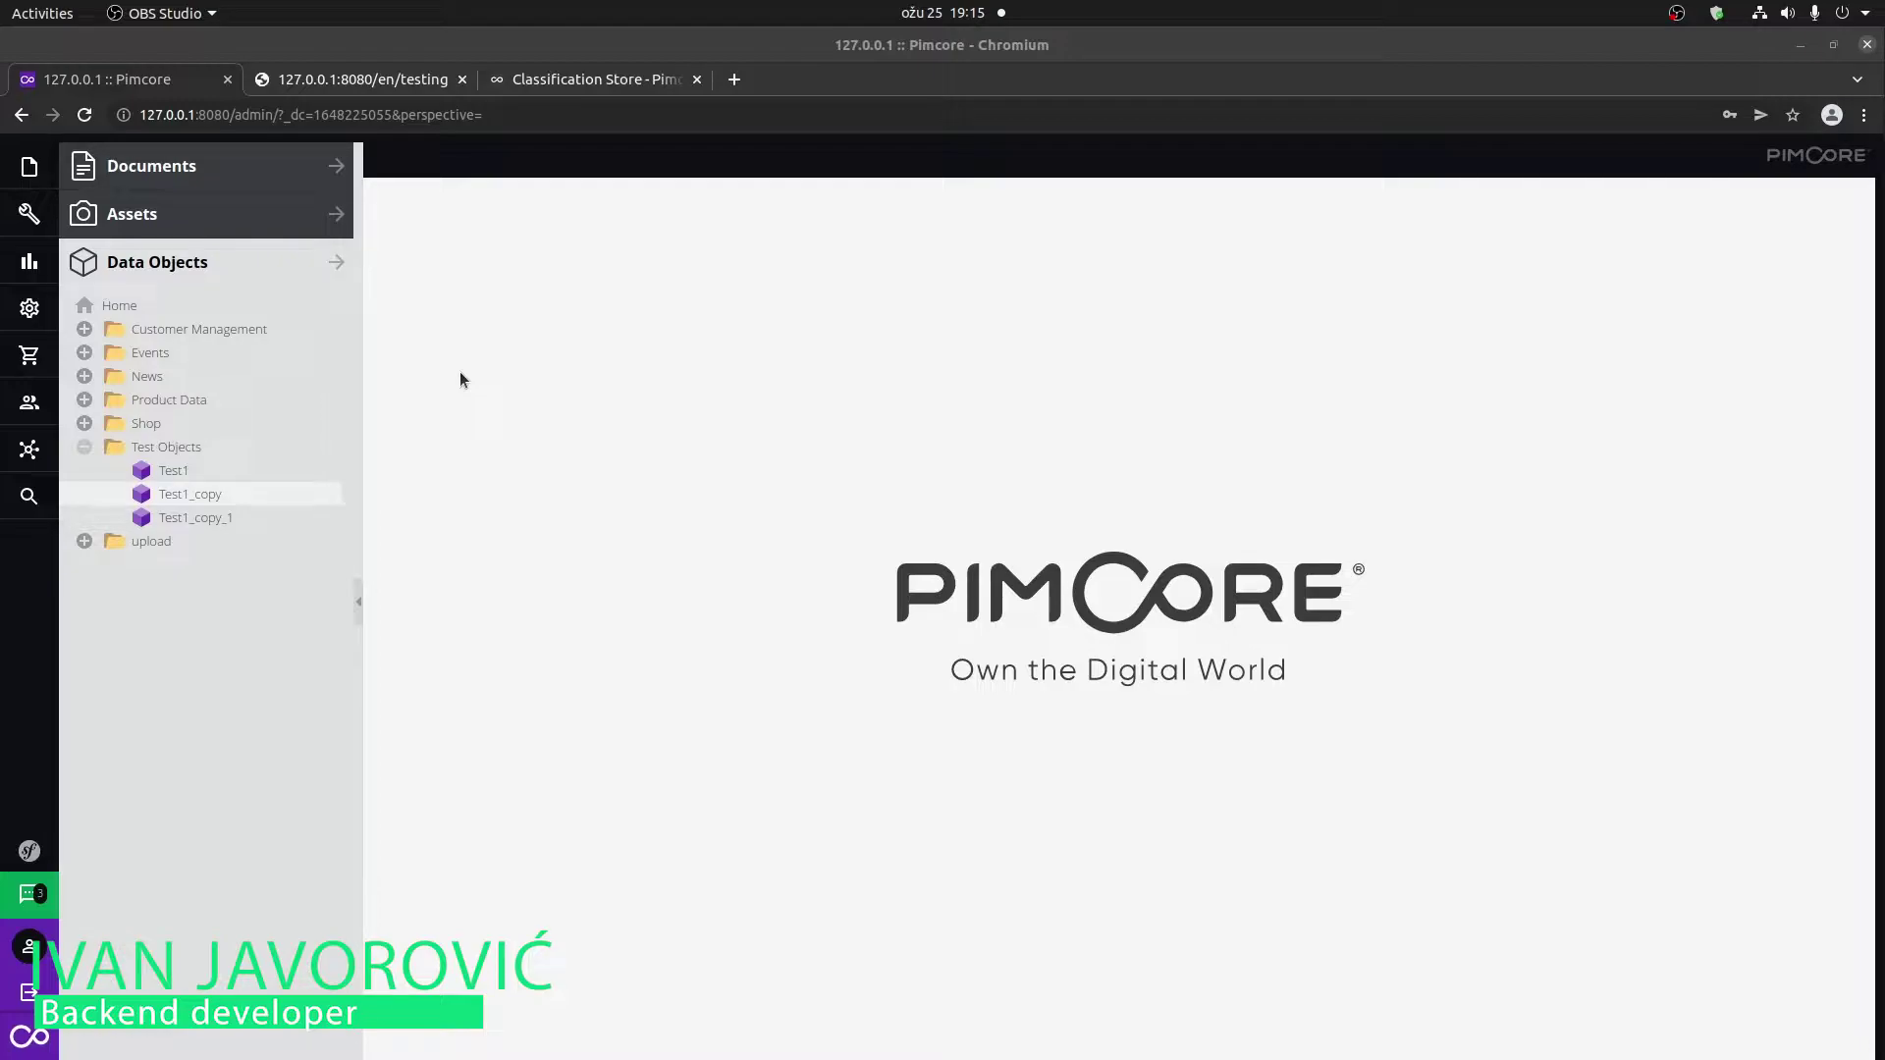
# Open the Notifications popup menu from the left sidebar of the welcome screen.
pyautogui.click(36, 898)
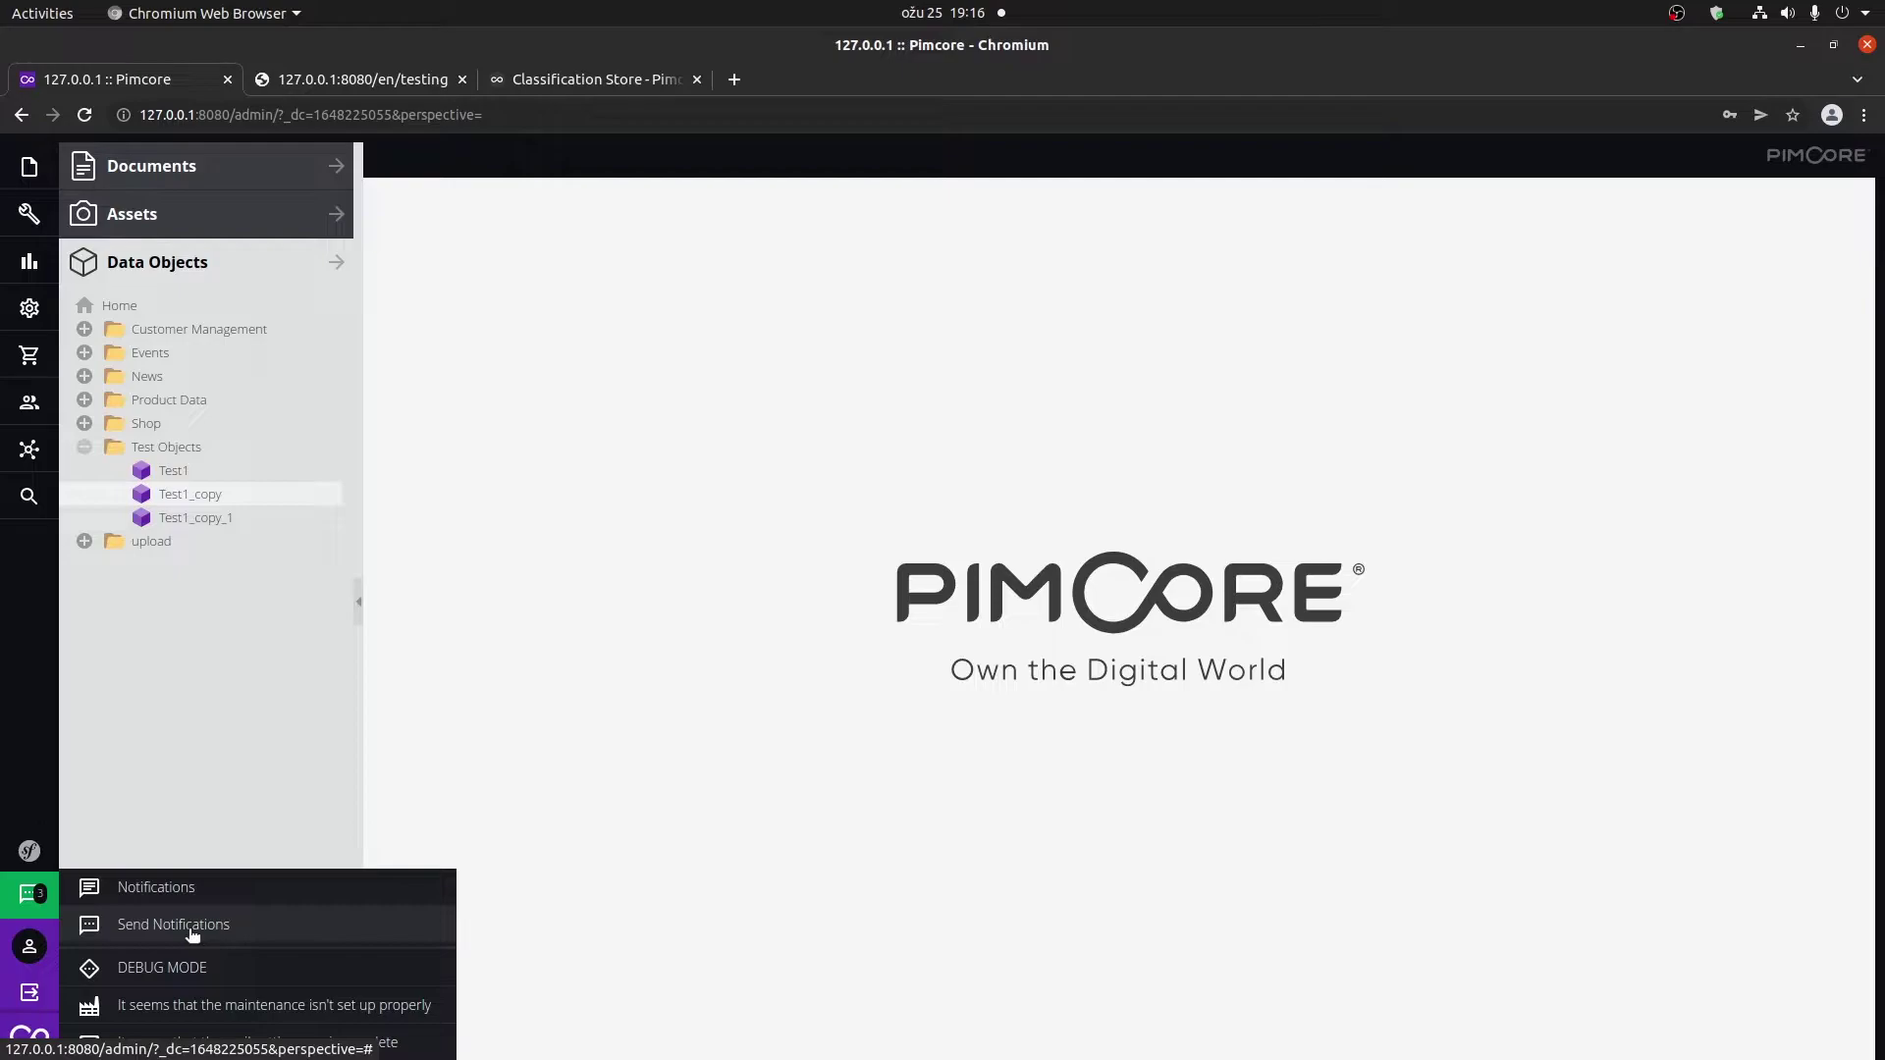
pyautogui.click(172, 925)
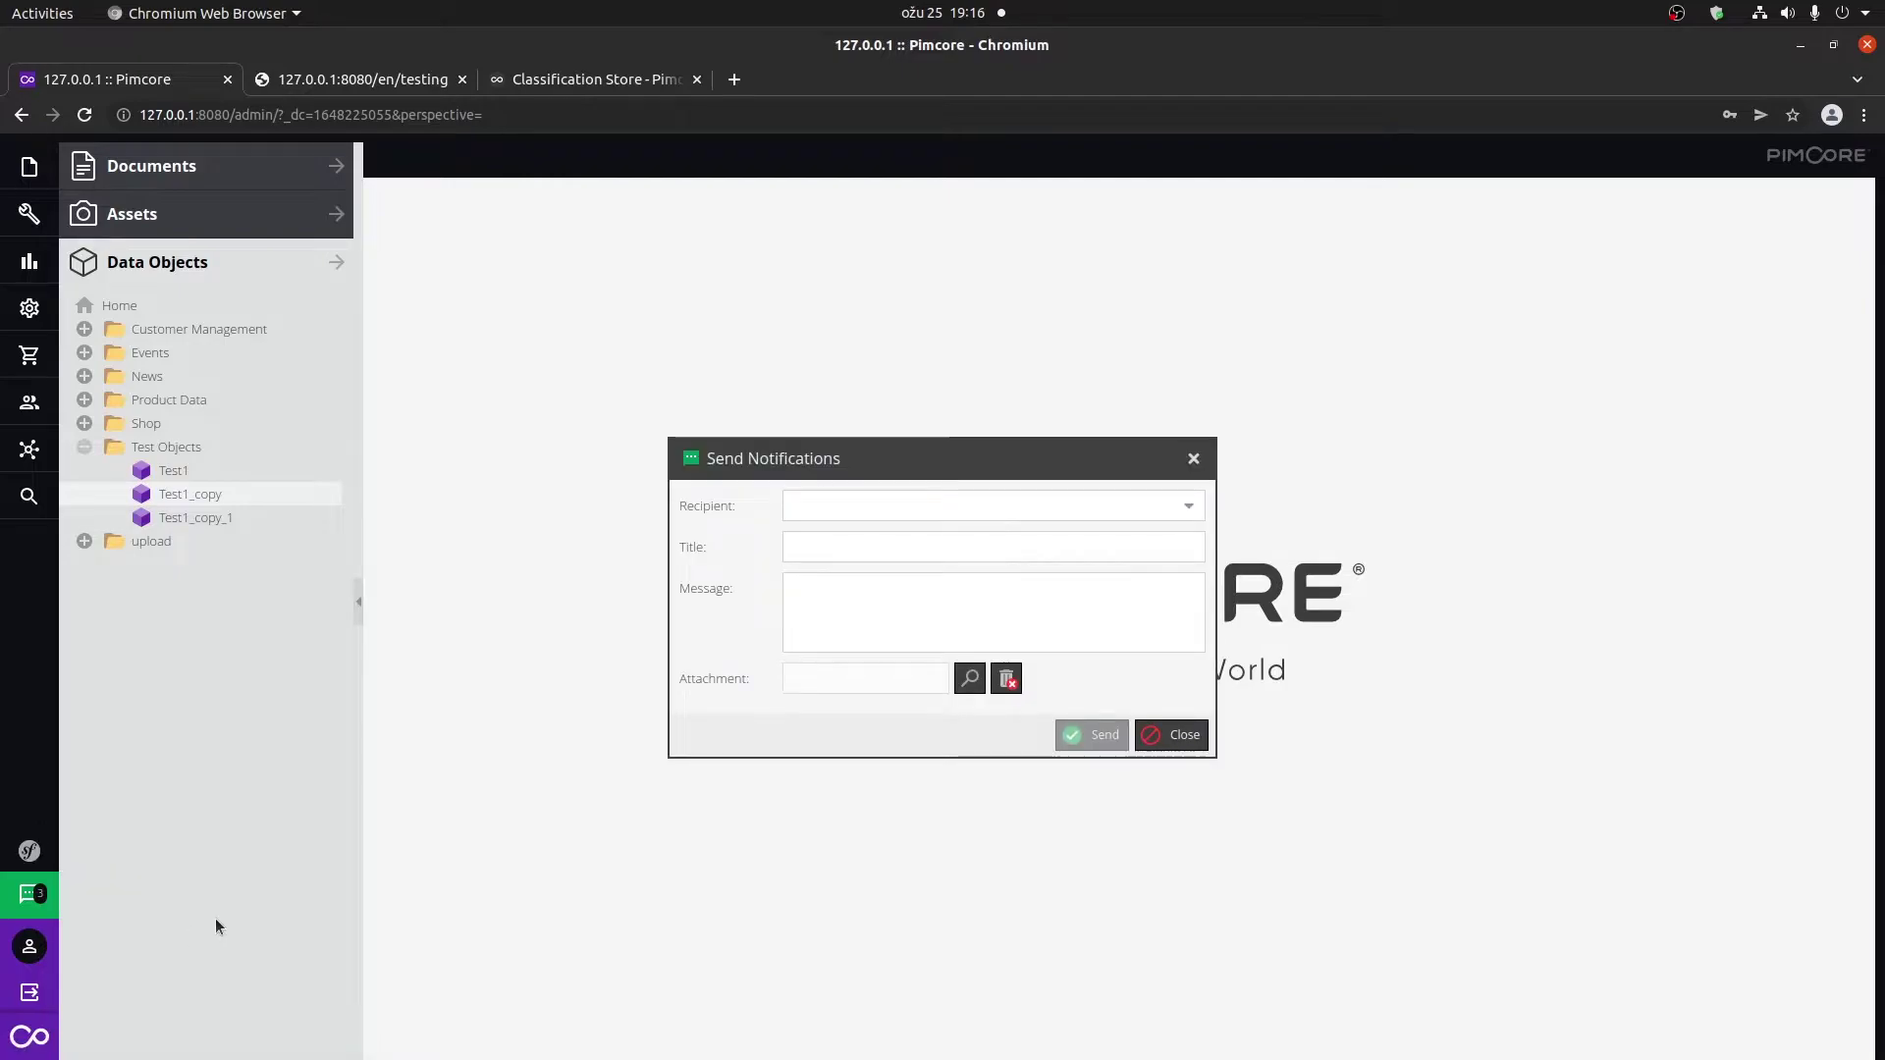
pyautogui.click(1193, 507)
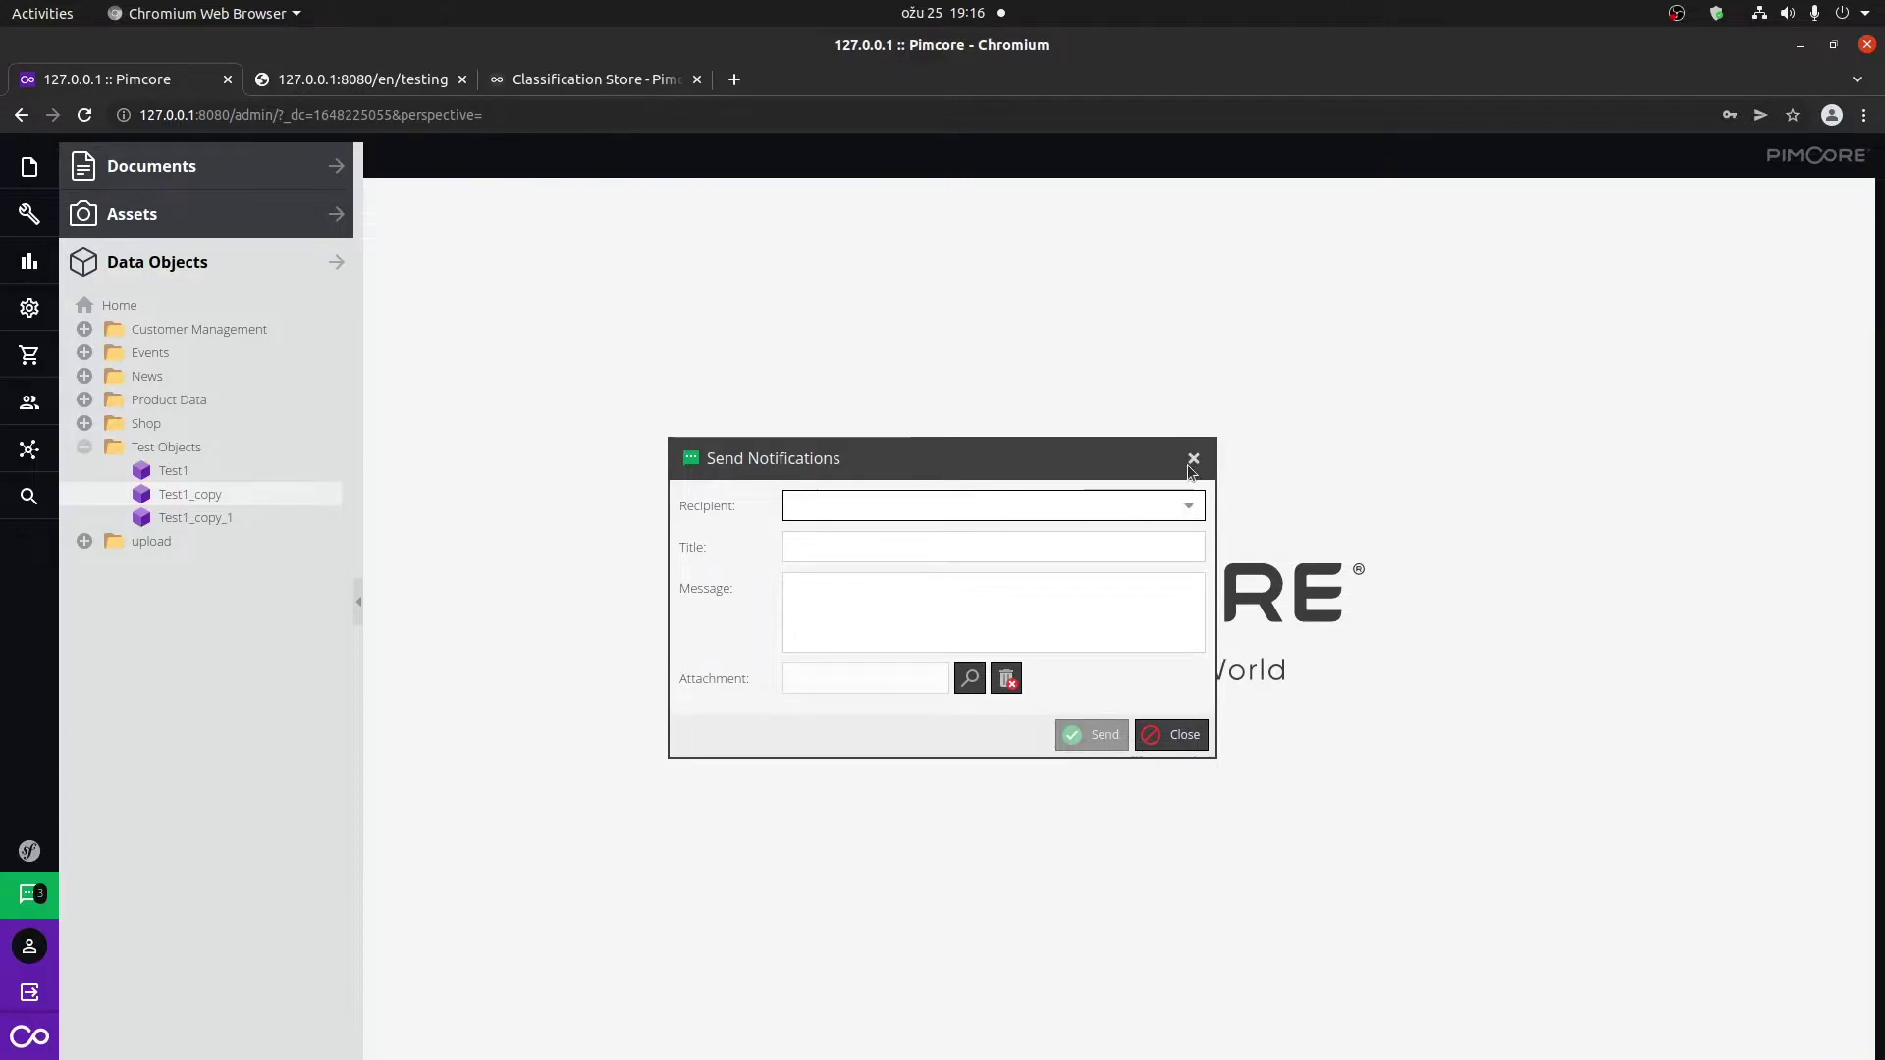
pyautogui.click(1194, 459)
# Open the Users / Roles > Users panel from the Settings menu.
pyautogui.click(27, 307)
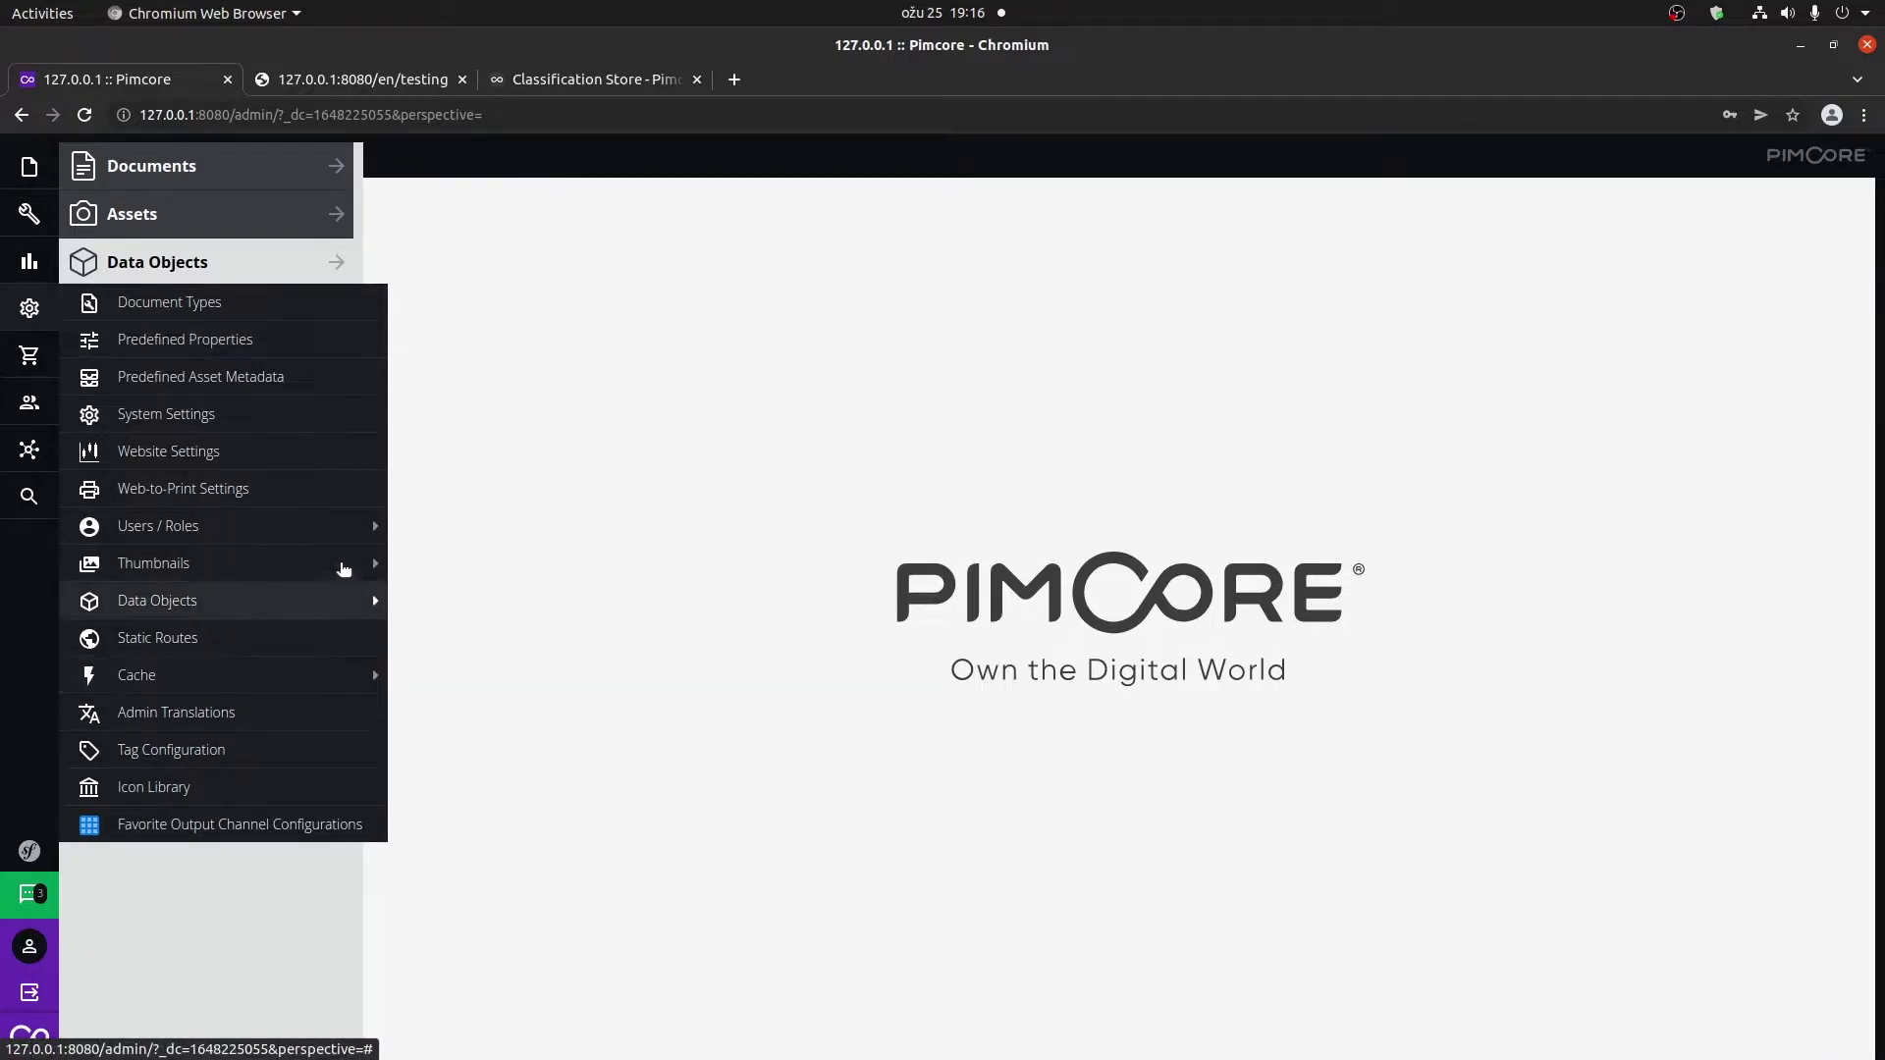
pyautogui.moveTo(158, 526)
pyautogui.click(564, 530)
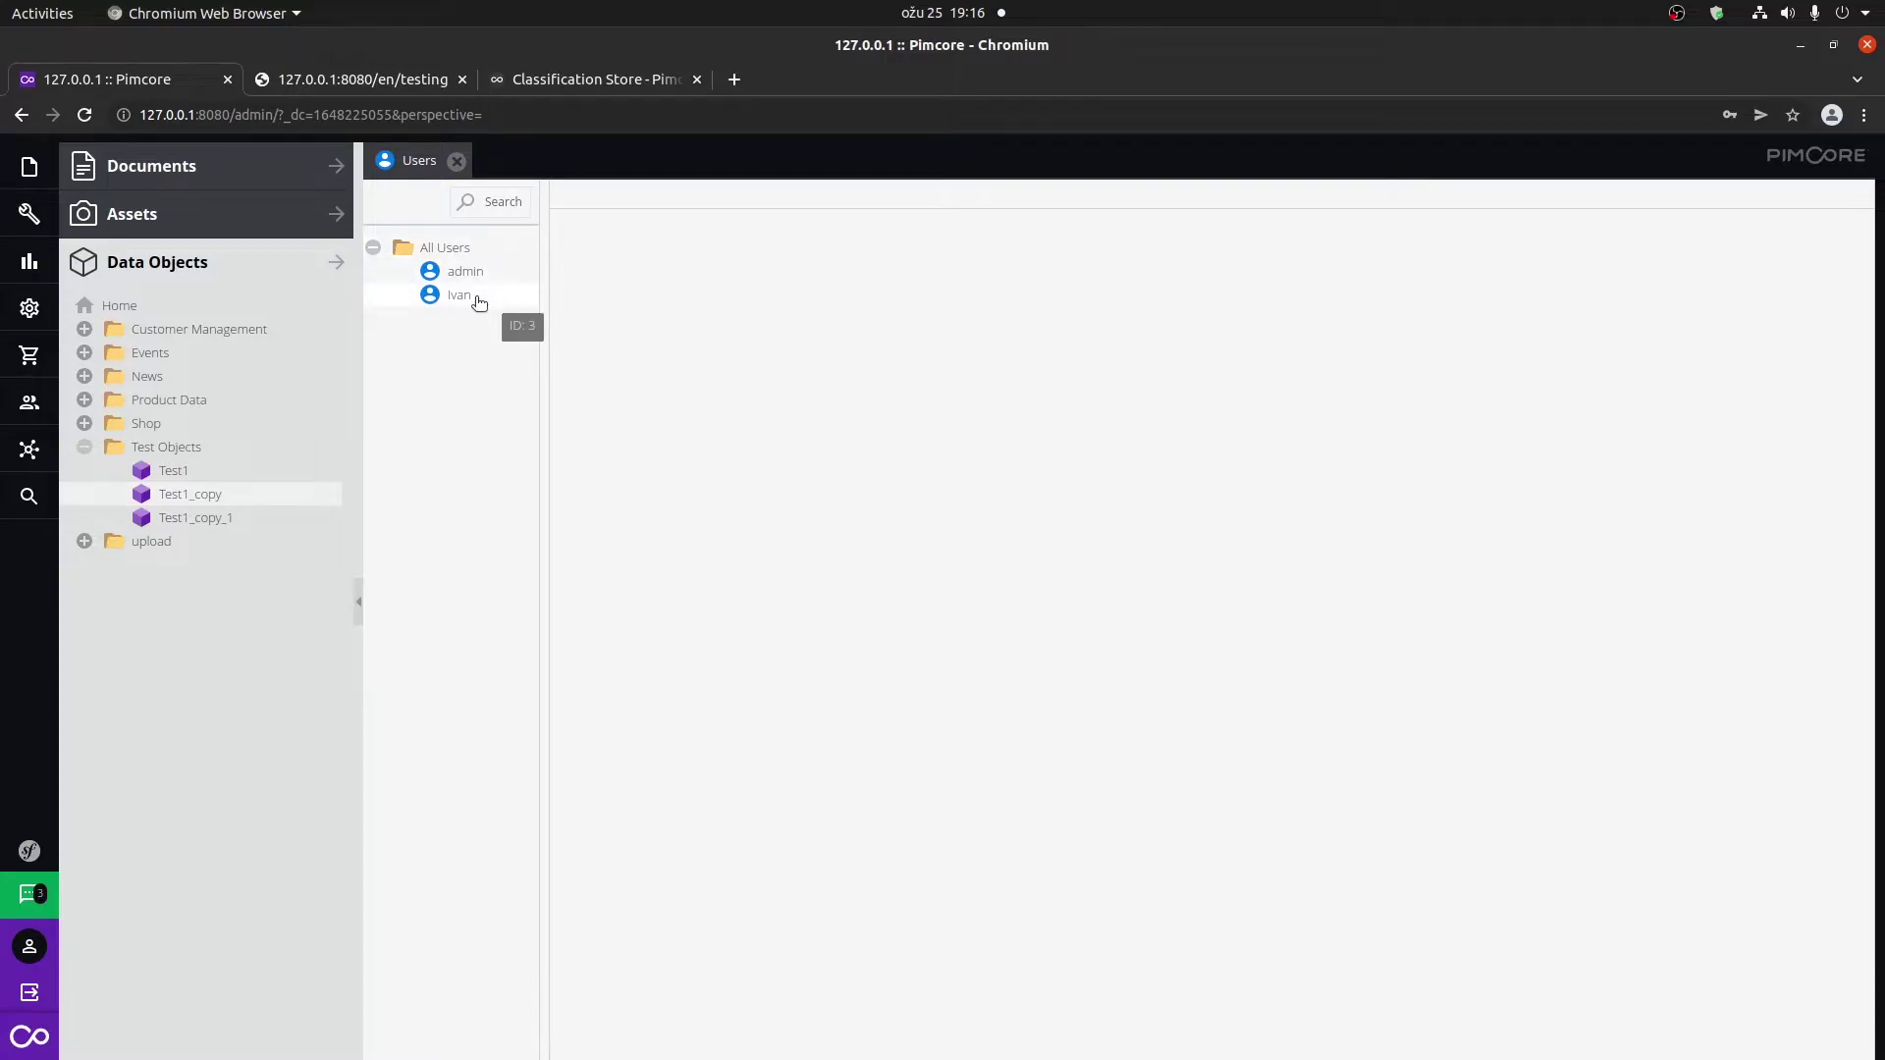
# Grant ivan the Notifications permission under Permissions and save his account.
pyautogui.moveTo(458, 295)
pyautogui.click(460, 295)
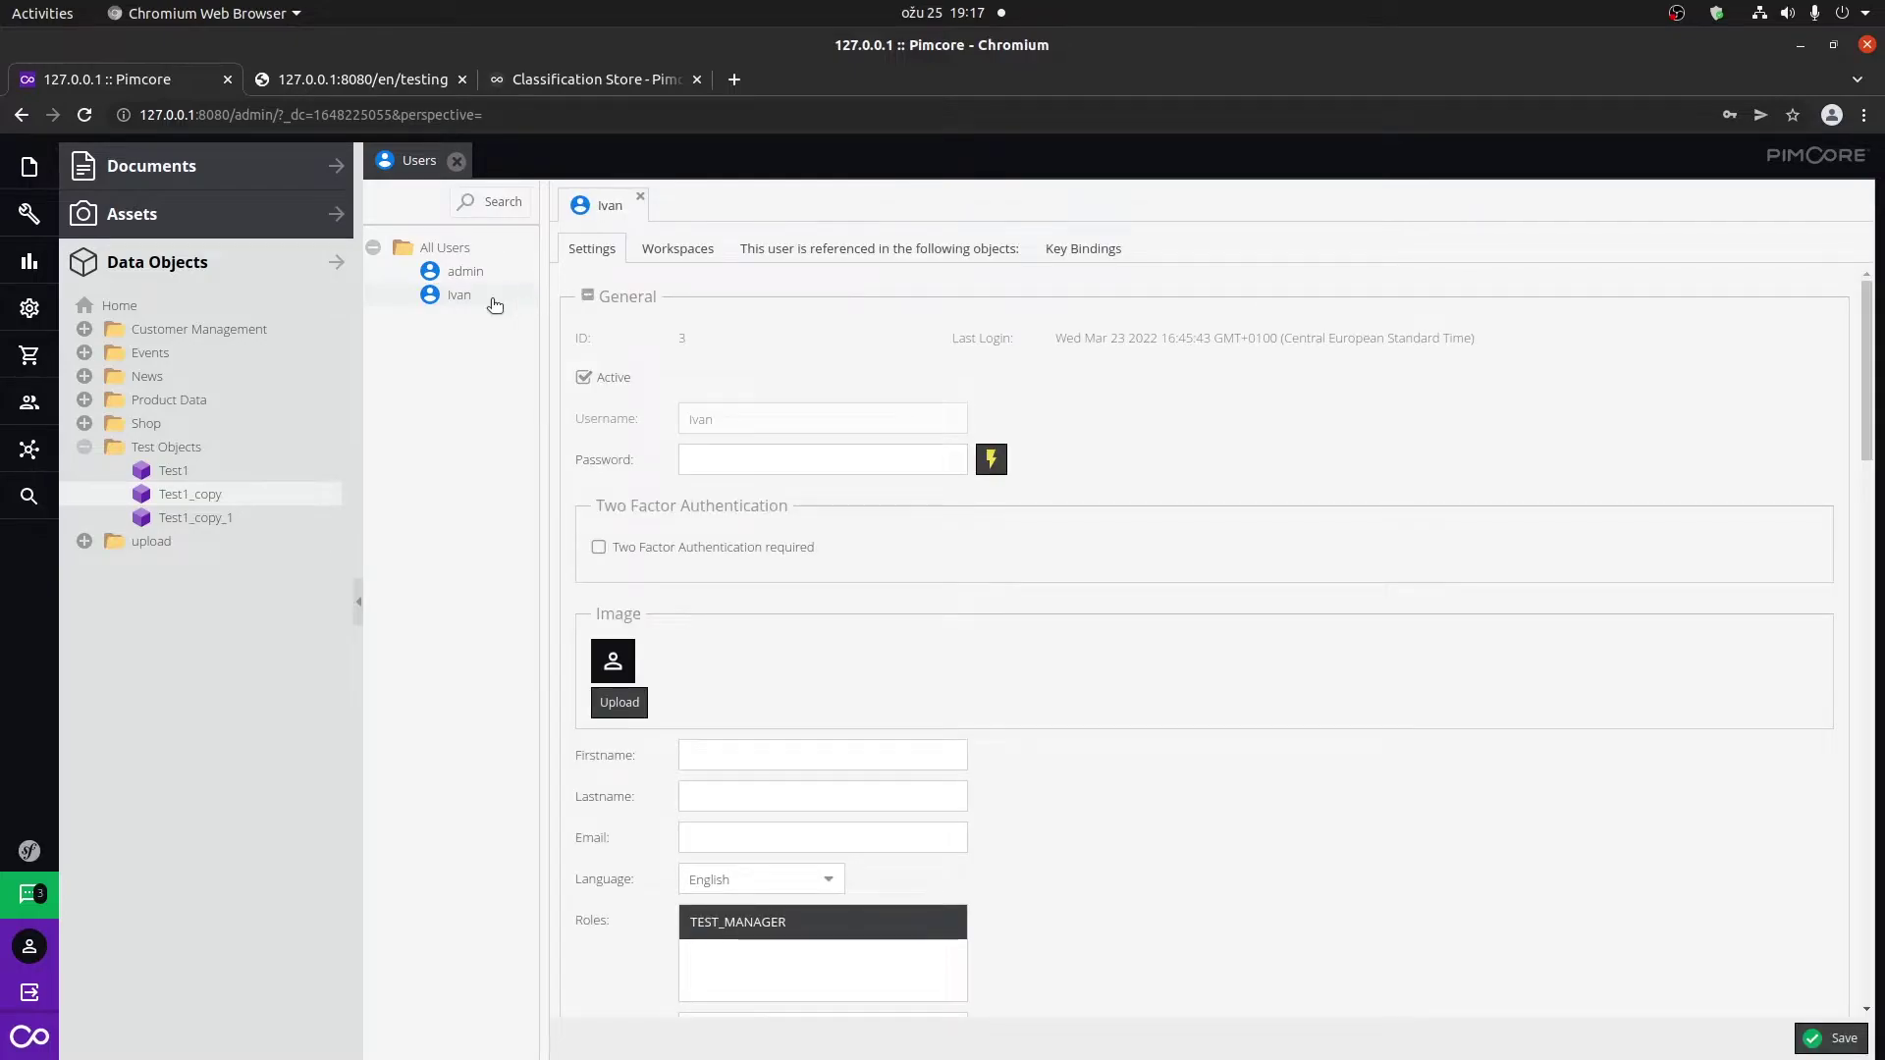
pyautogui.scroll(-4, 1080, 716)
pyautogui.scroll(-4, 1080, 716)
pyautogui.scroll(-4, 1080, 716)
pyautogui.scroll(-3, 1081, 717)
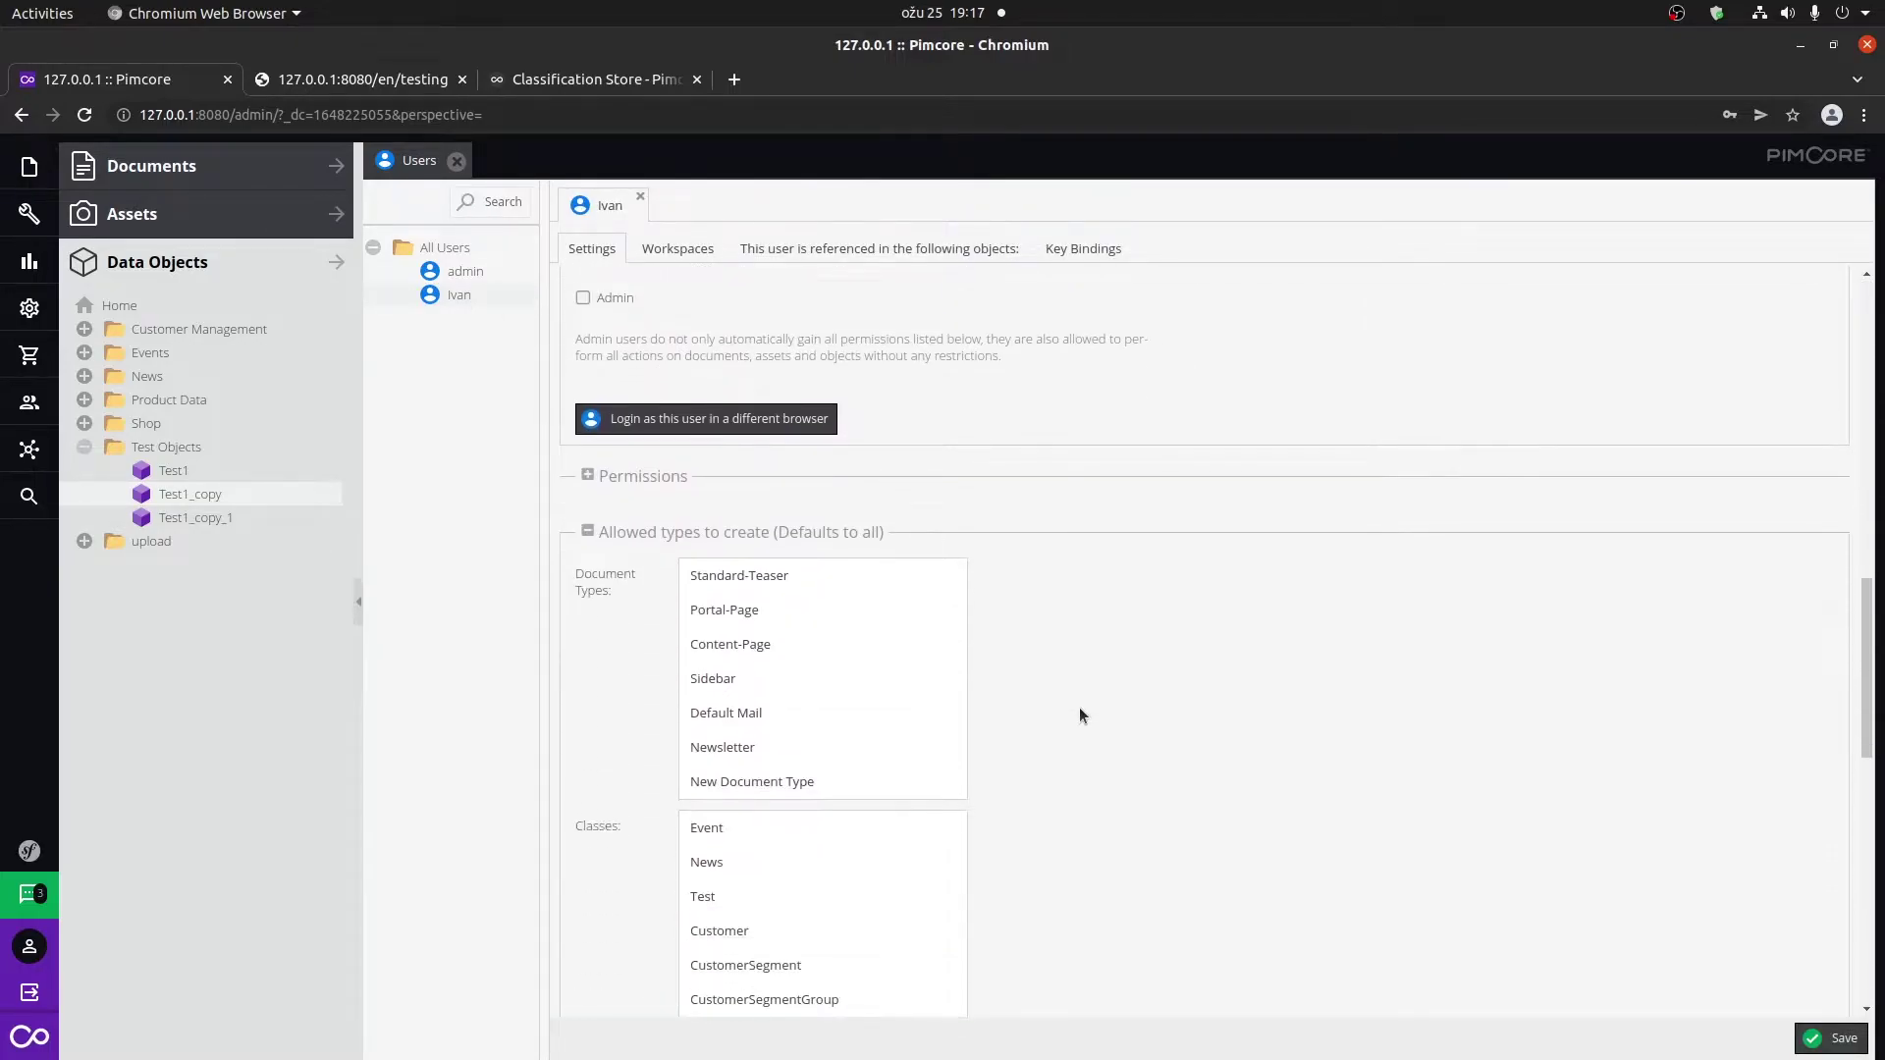
pyautogui.click(680, 484)
pyautogui.scroll(-4, 1041, 815)
pyautogui.scroll(-2, 1028, 820)
pyautogui.scroll(-2, 1017, 800)
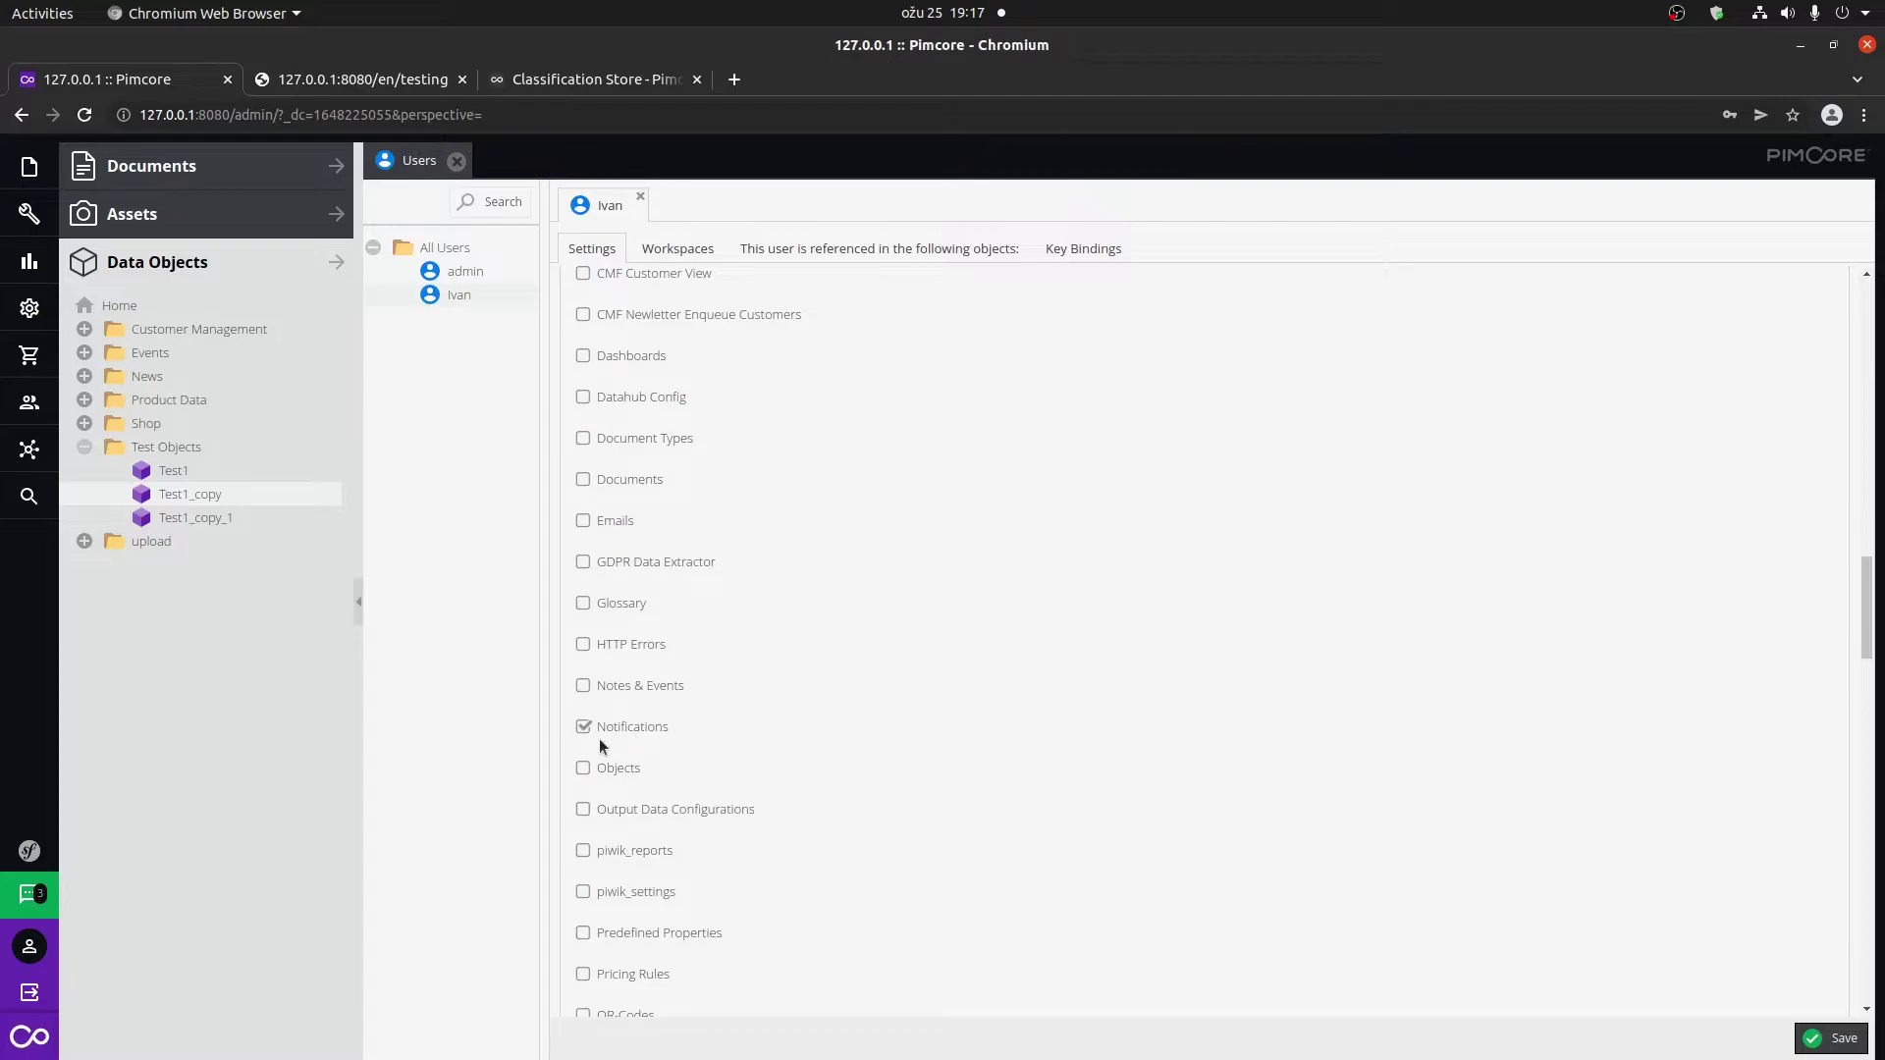
pyautogui.click(1831, 1040)
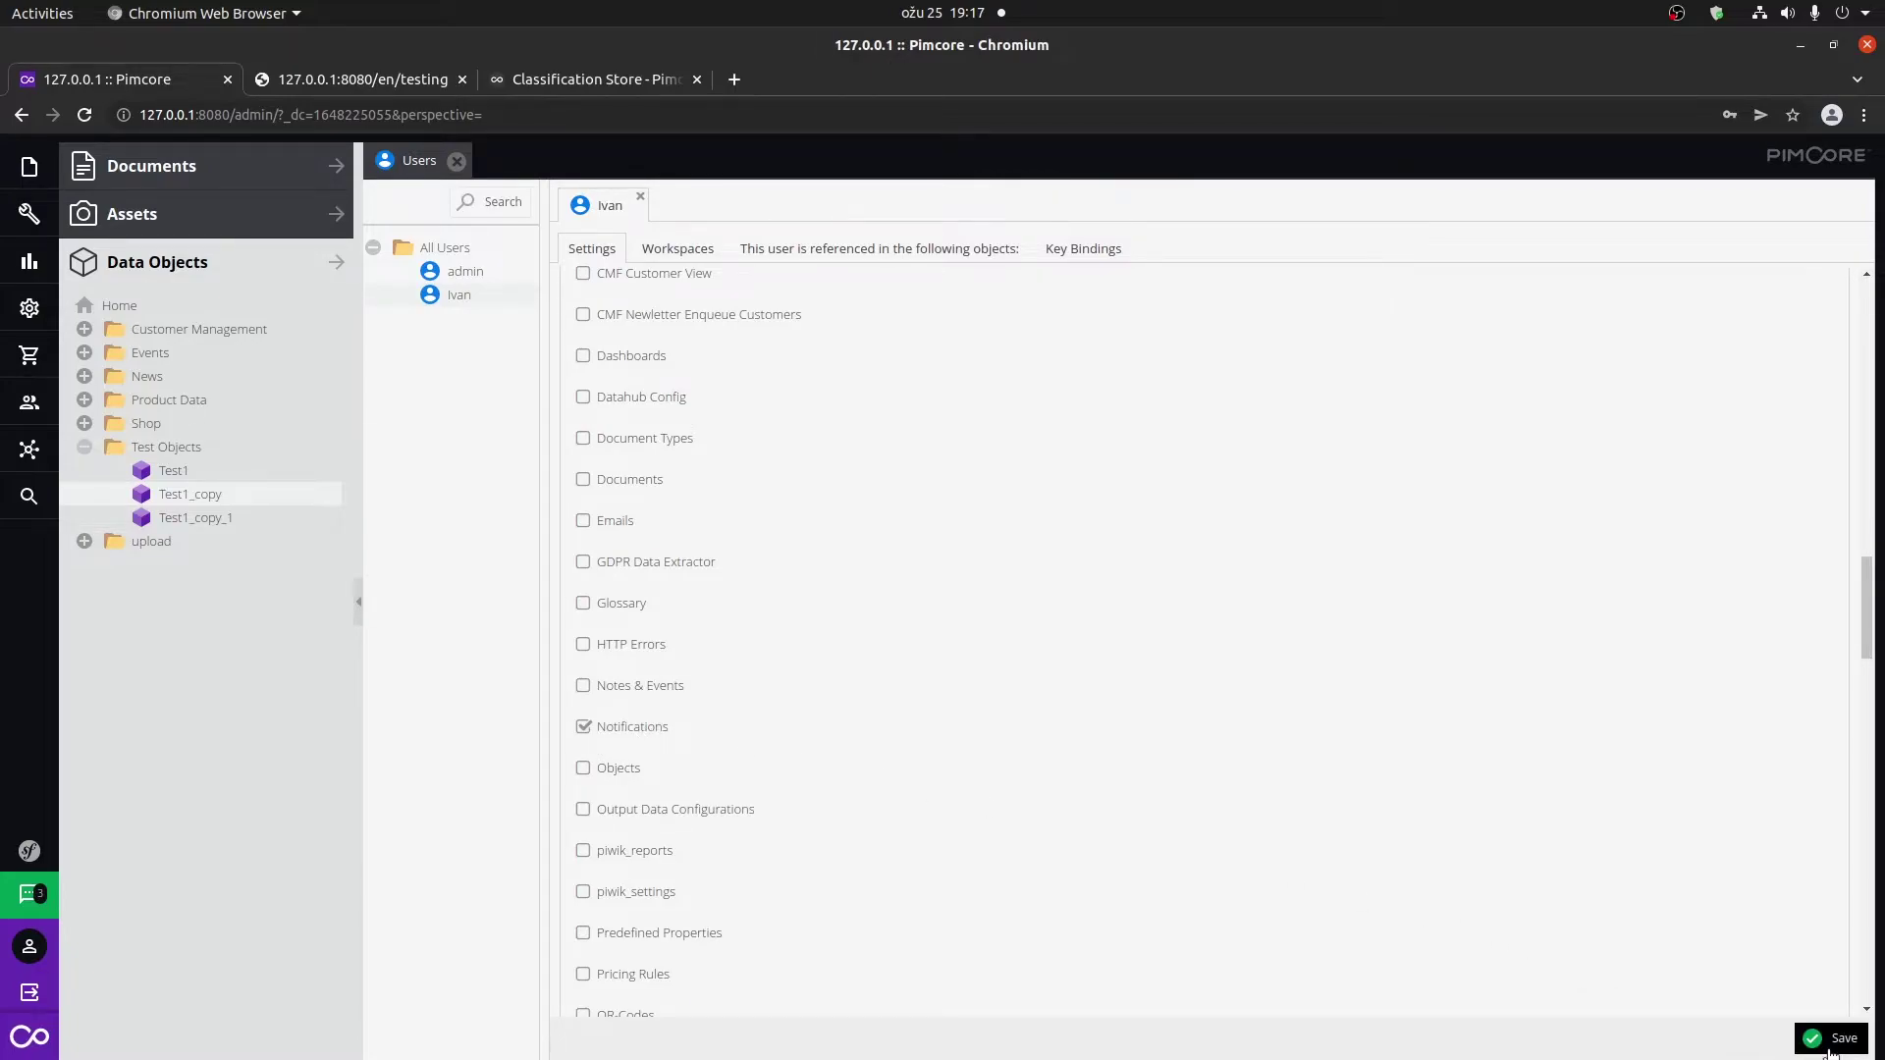
pyautogui.click(1830, 1041)
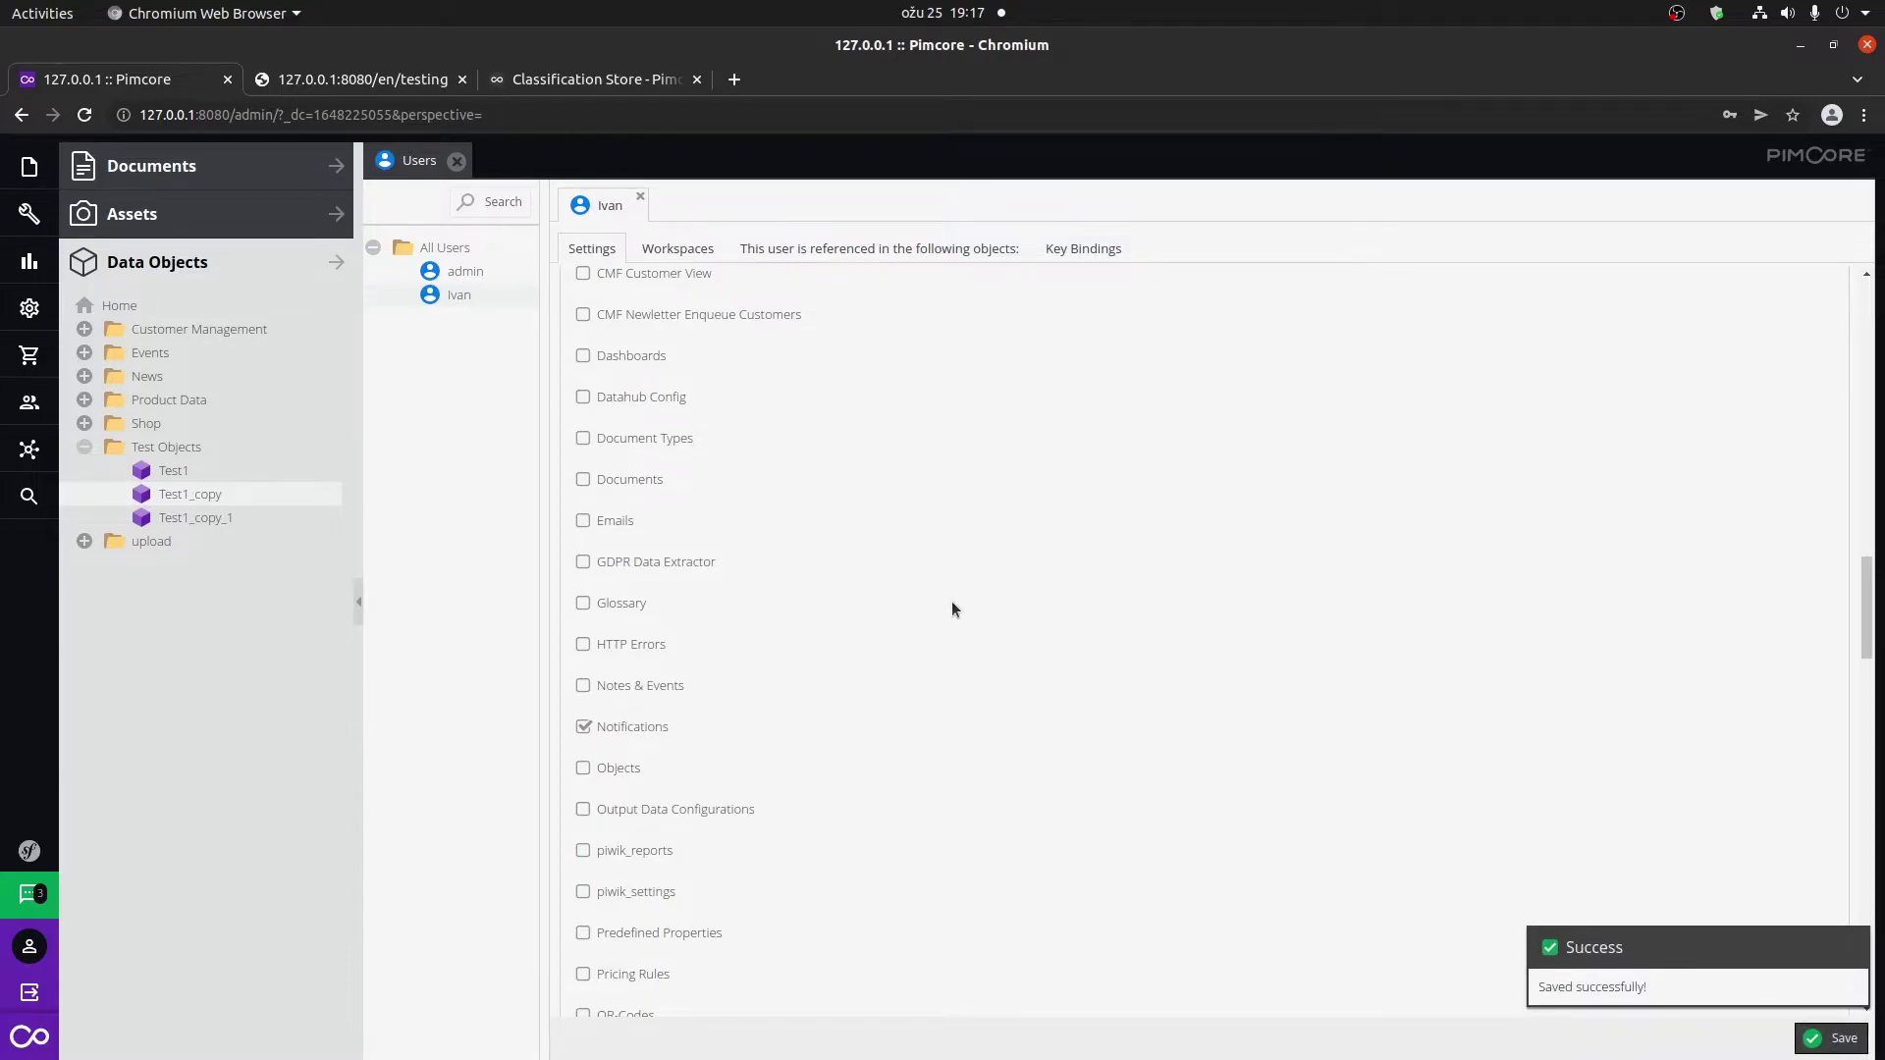
pyautogui.scroll(5, 1236, 700)
pyautogui.scroll(5, 1236, 700)
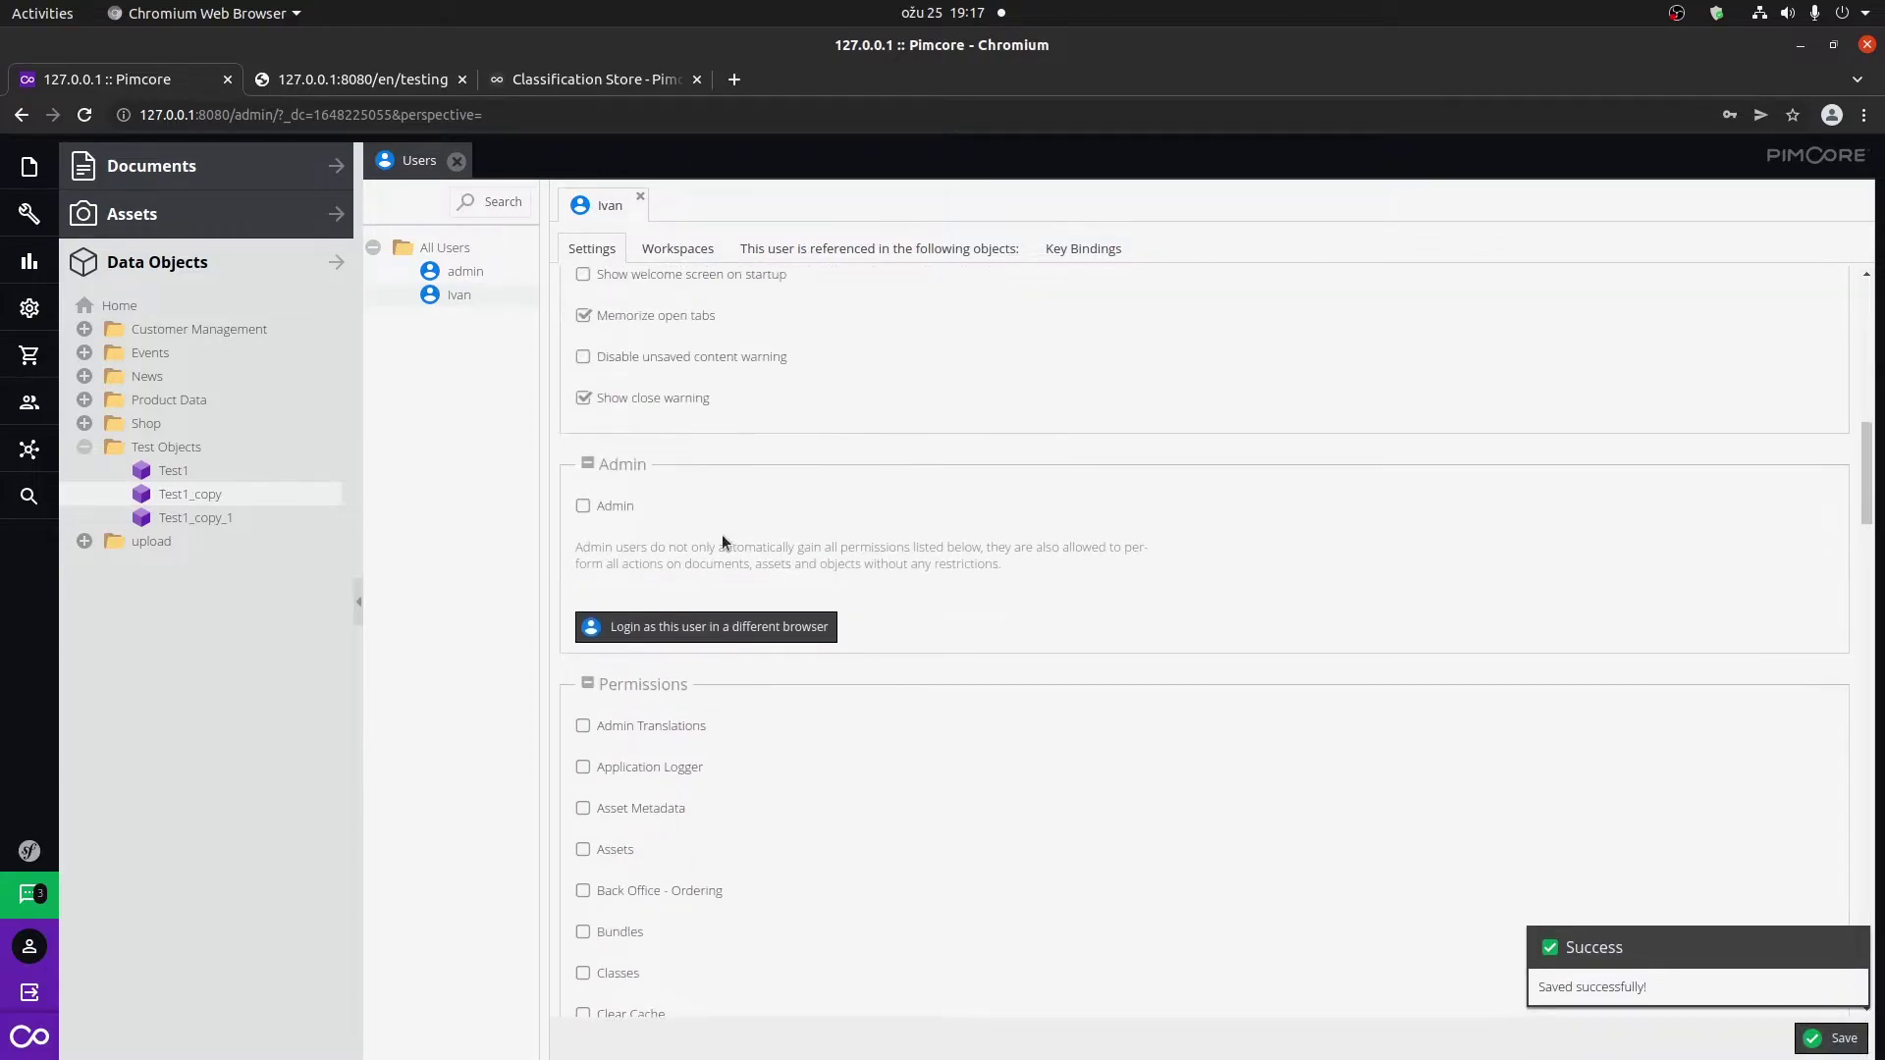
# Sign in as ivan in an incognito window using his copied temporary login link.
pyautogui.click(638, 698)
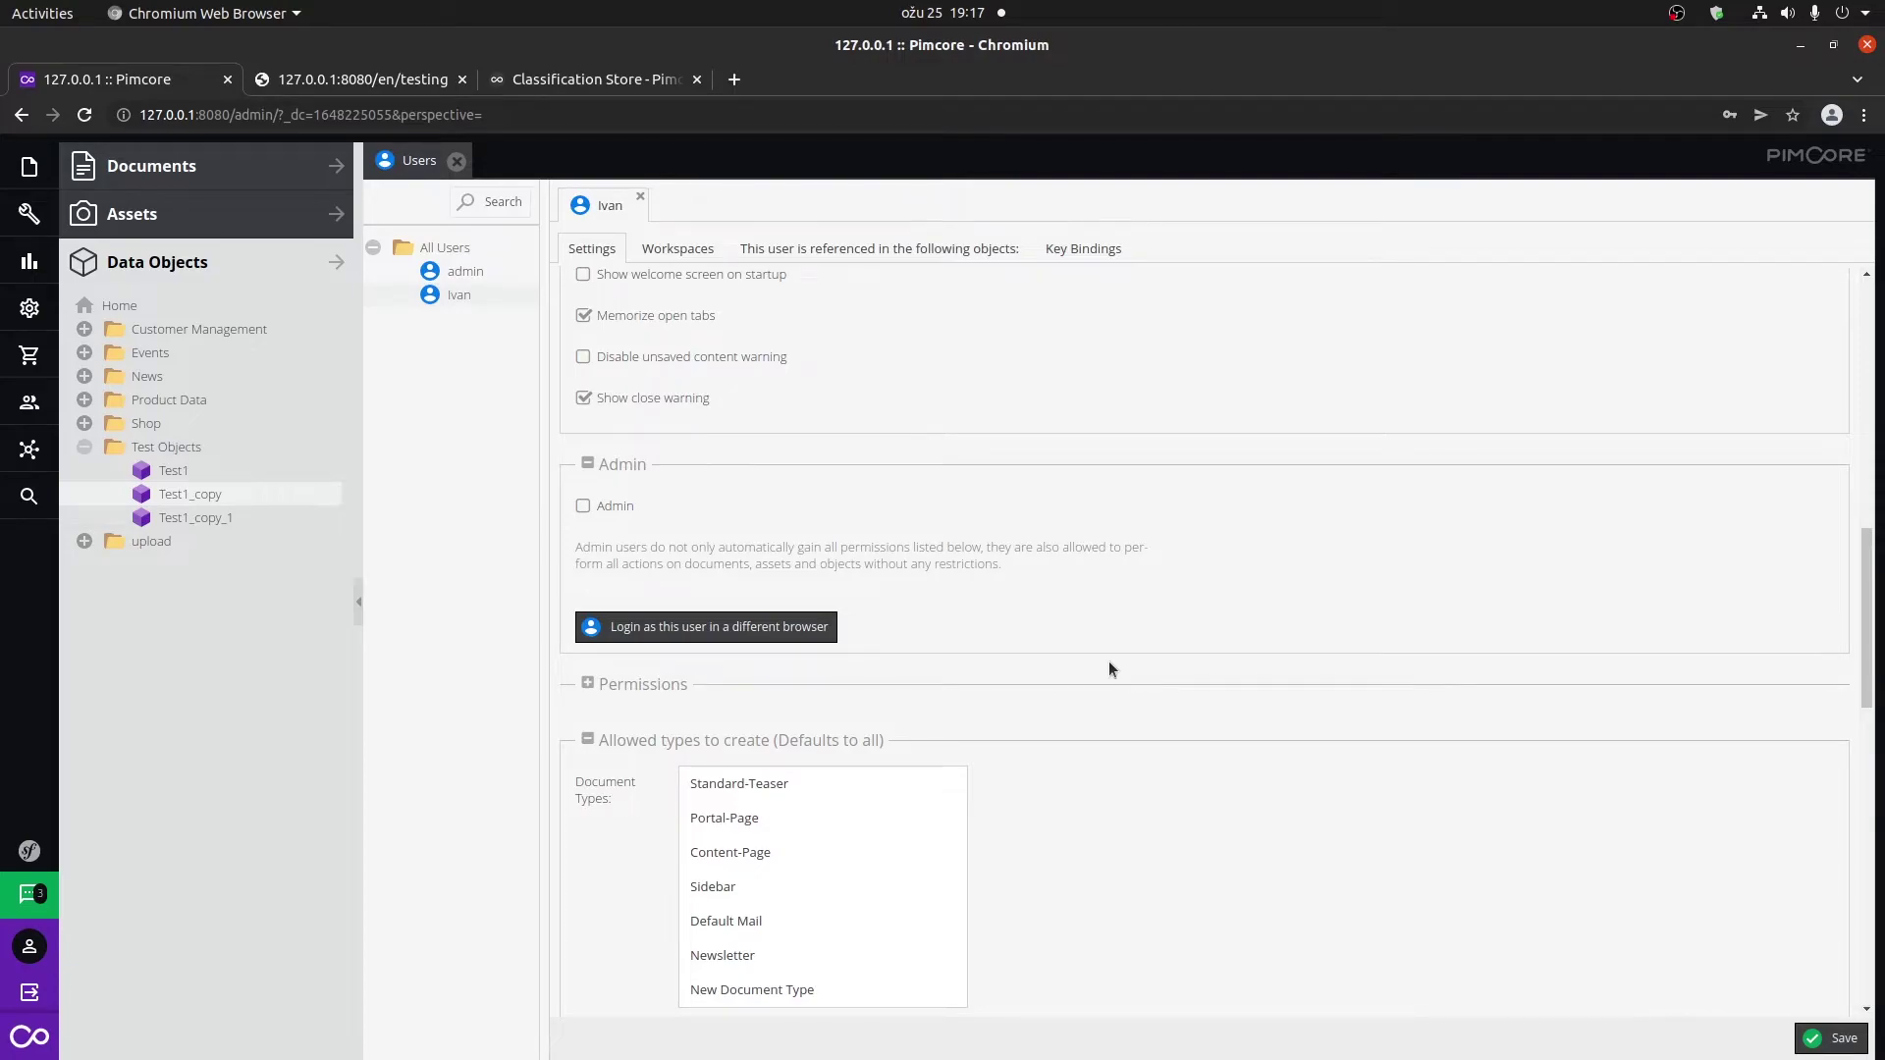
pyautogui.click(761, 630)
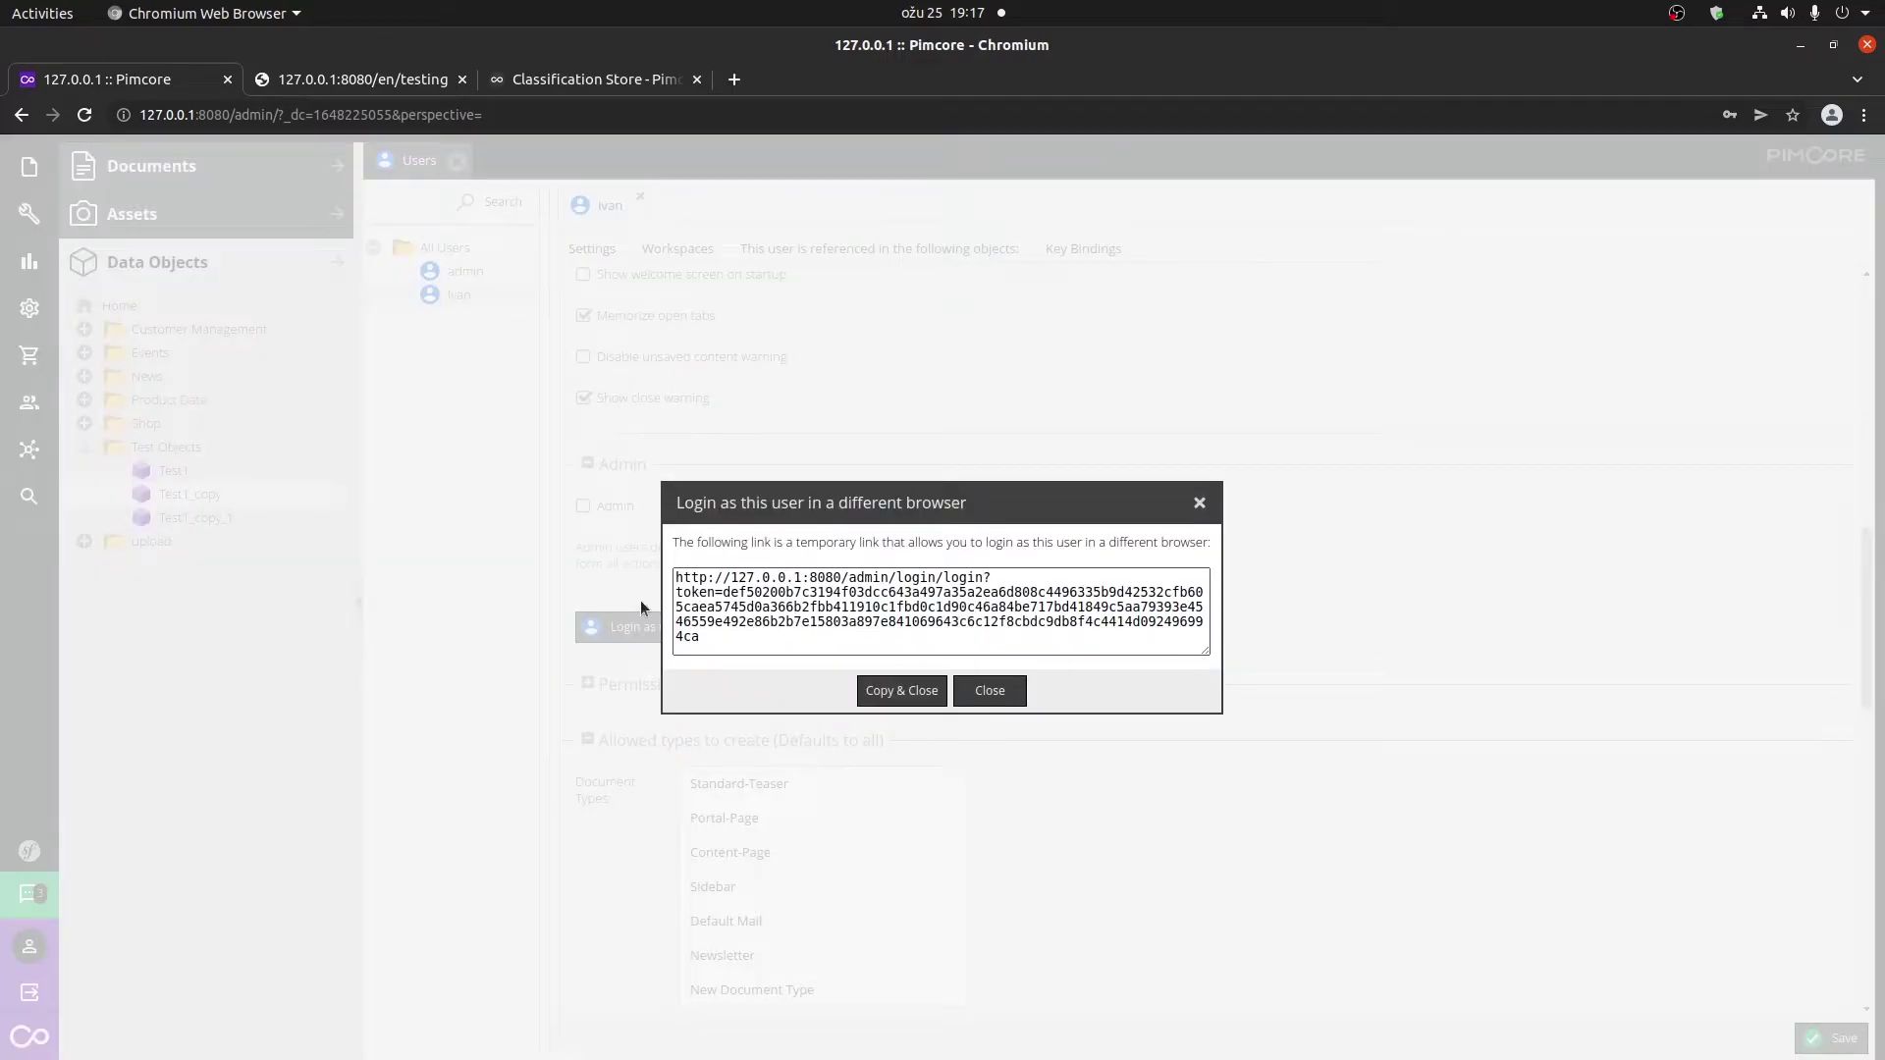
pyautogui.click(901, 692)
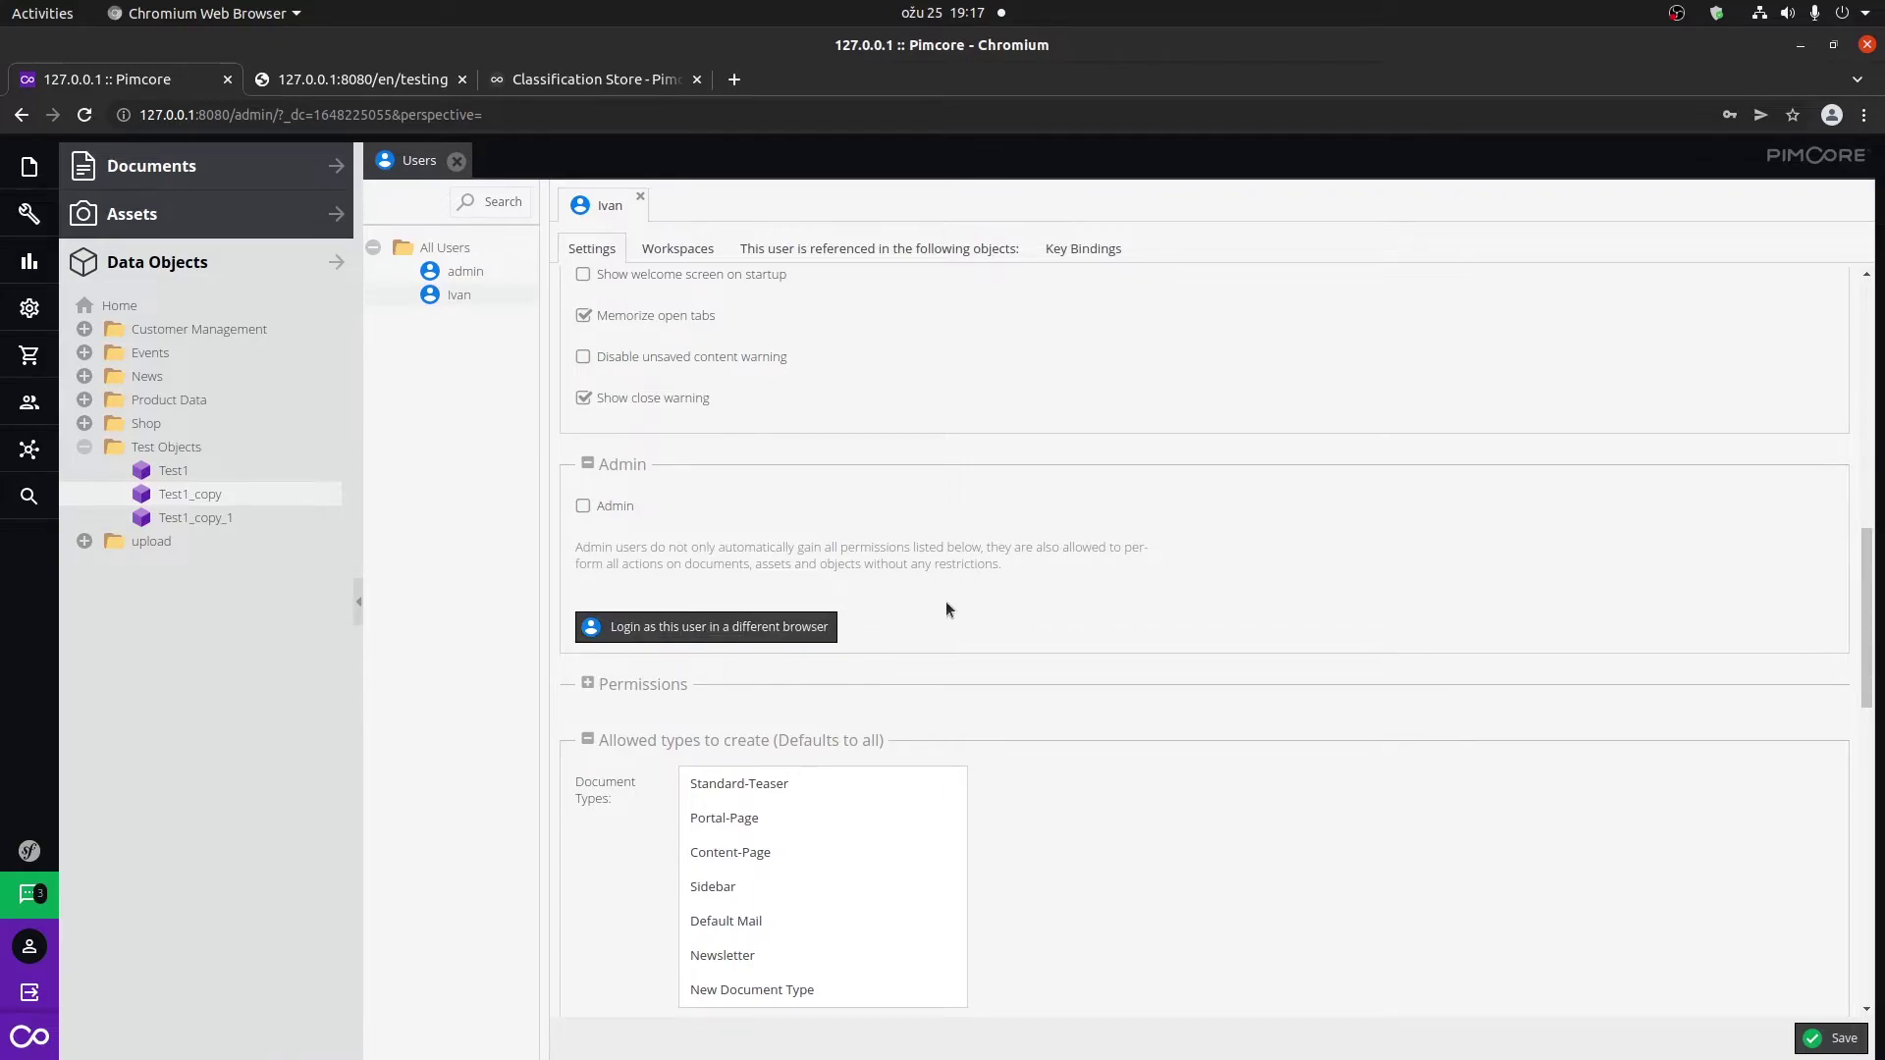
pyautogui.hotkey('ctrl', 'shift', 'n')
pyautogui.hotkey('ctrl', 'v')
pyautogui.press('Return')
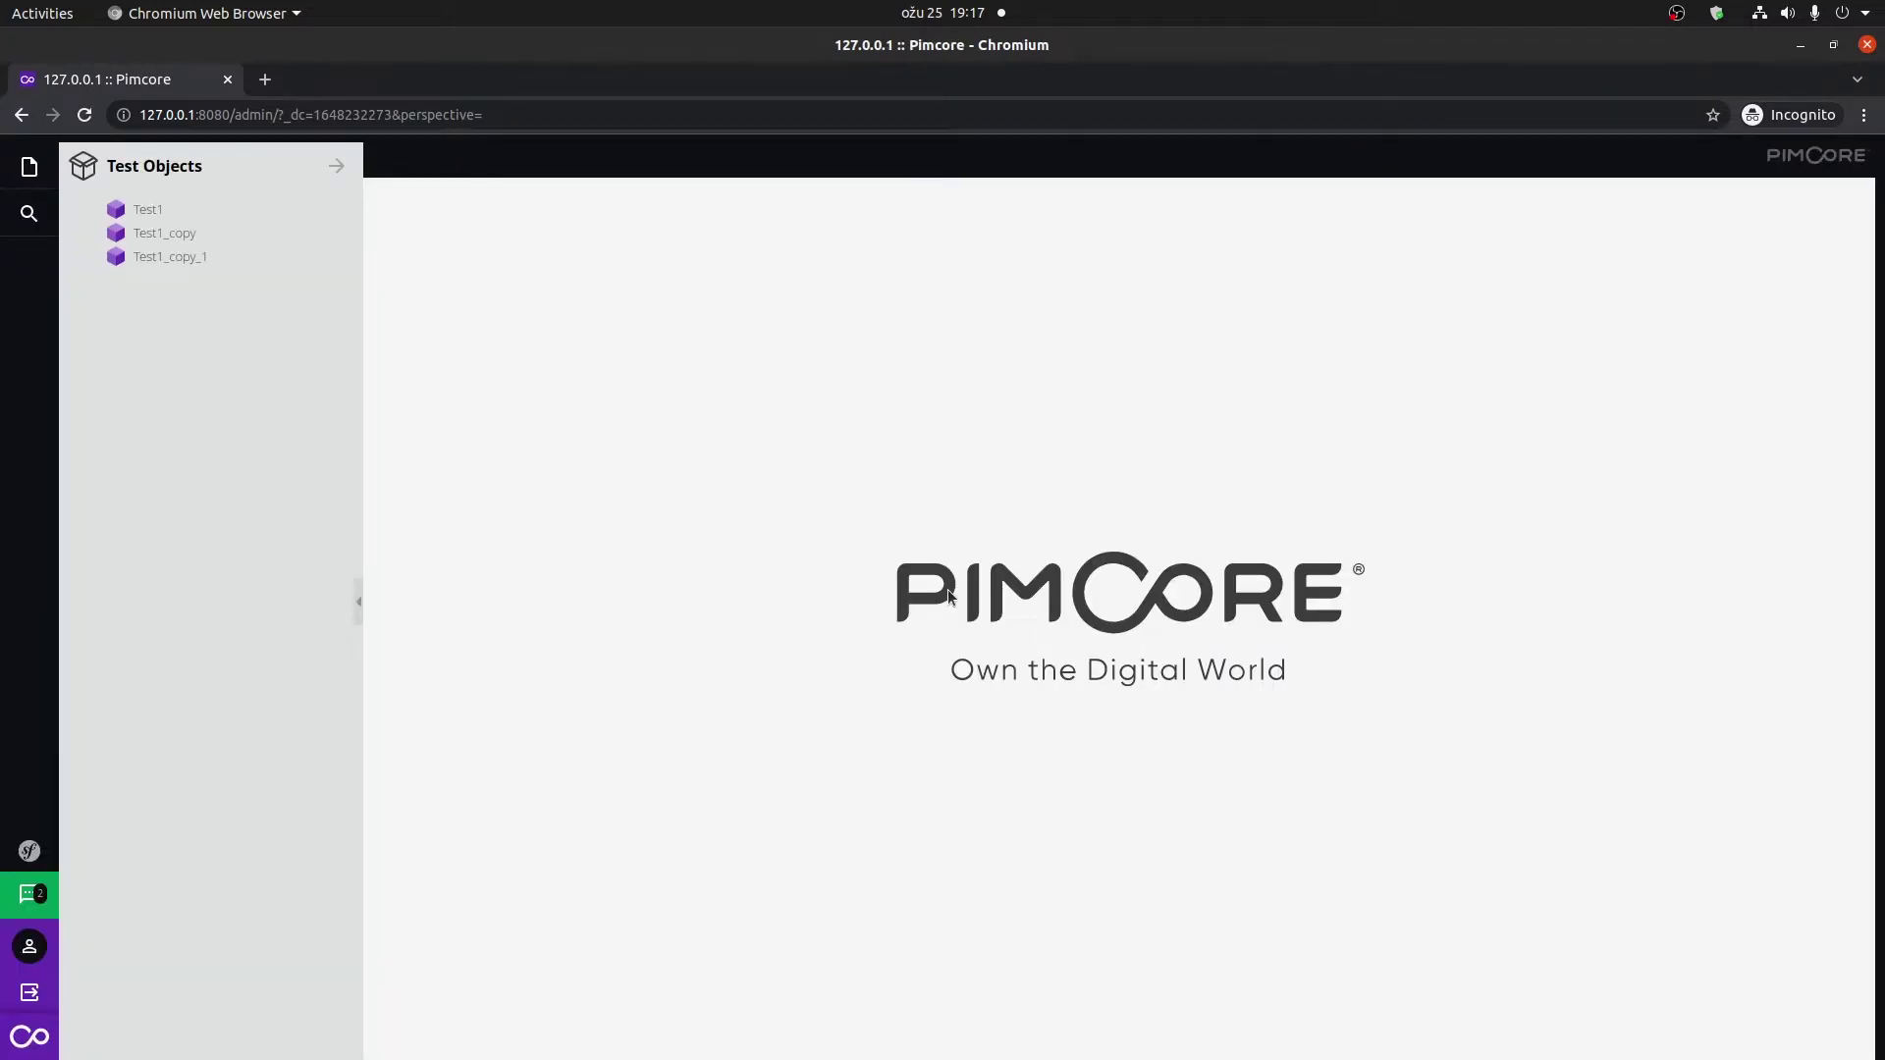
# Back in the admin window, view the admin's empty notifications list and close it.
pyautogui.click(1799, 47)
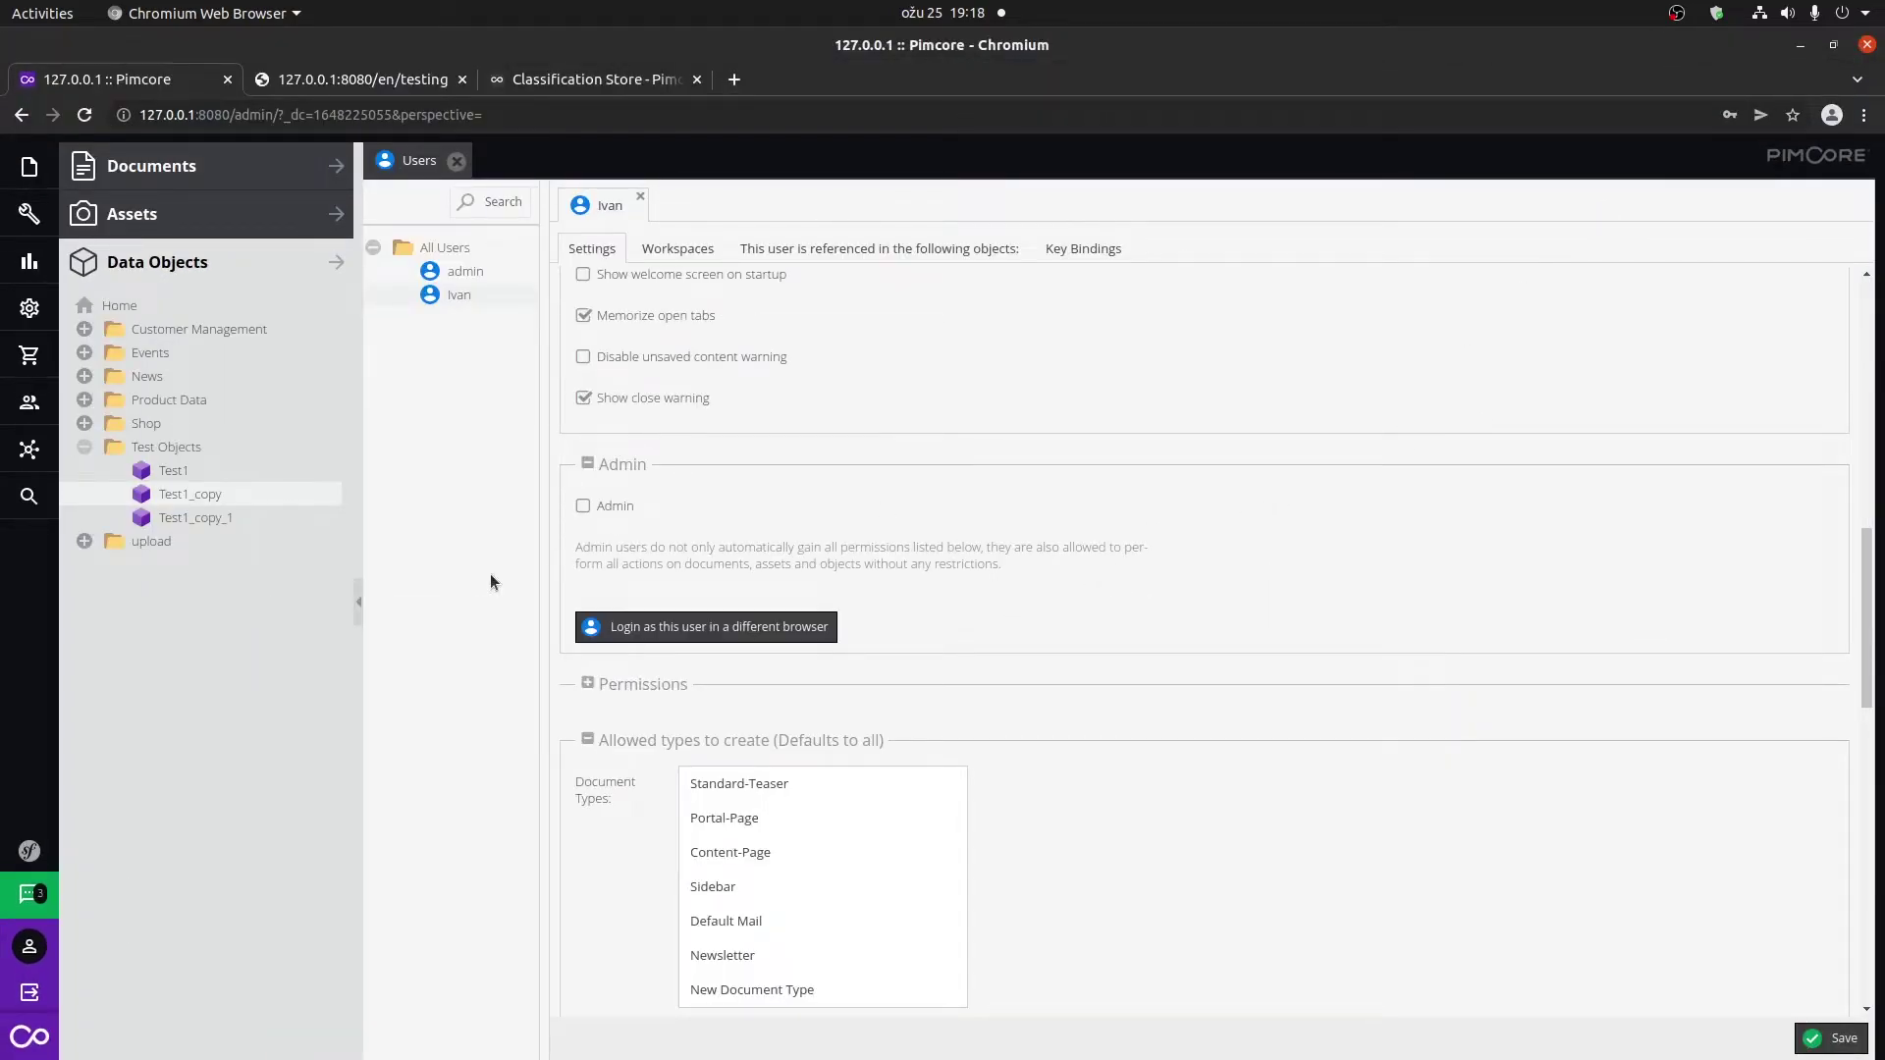
pyautogui.click(30, 894)
pyautogui.click(189, 899)
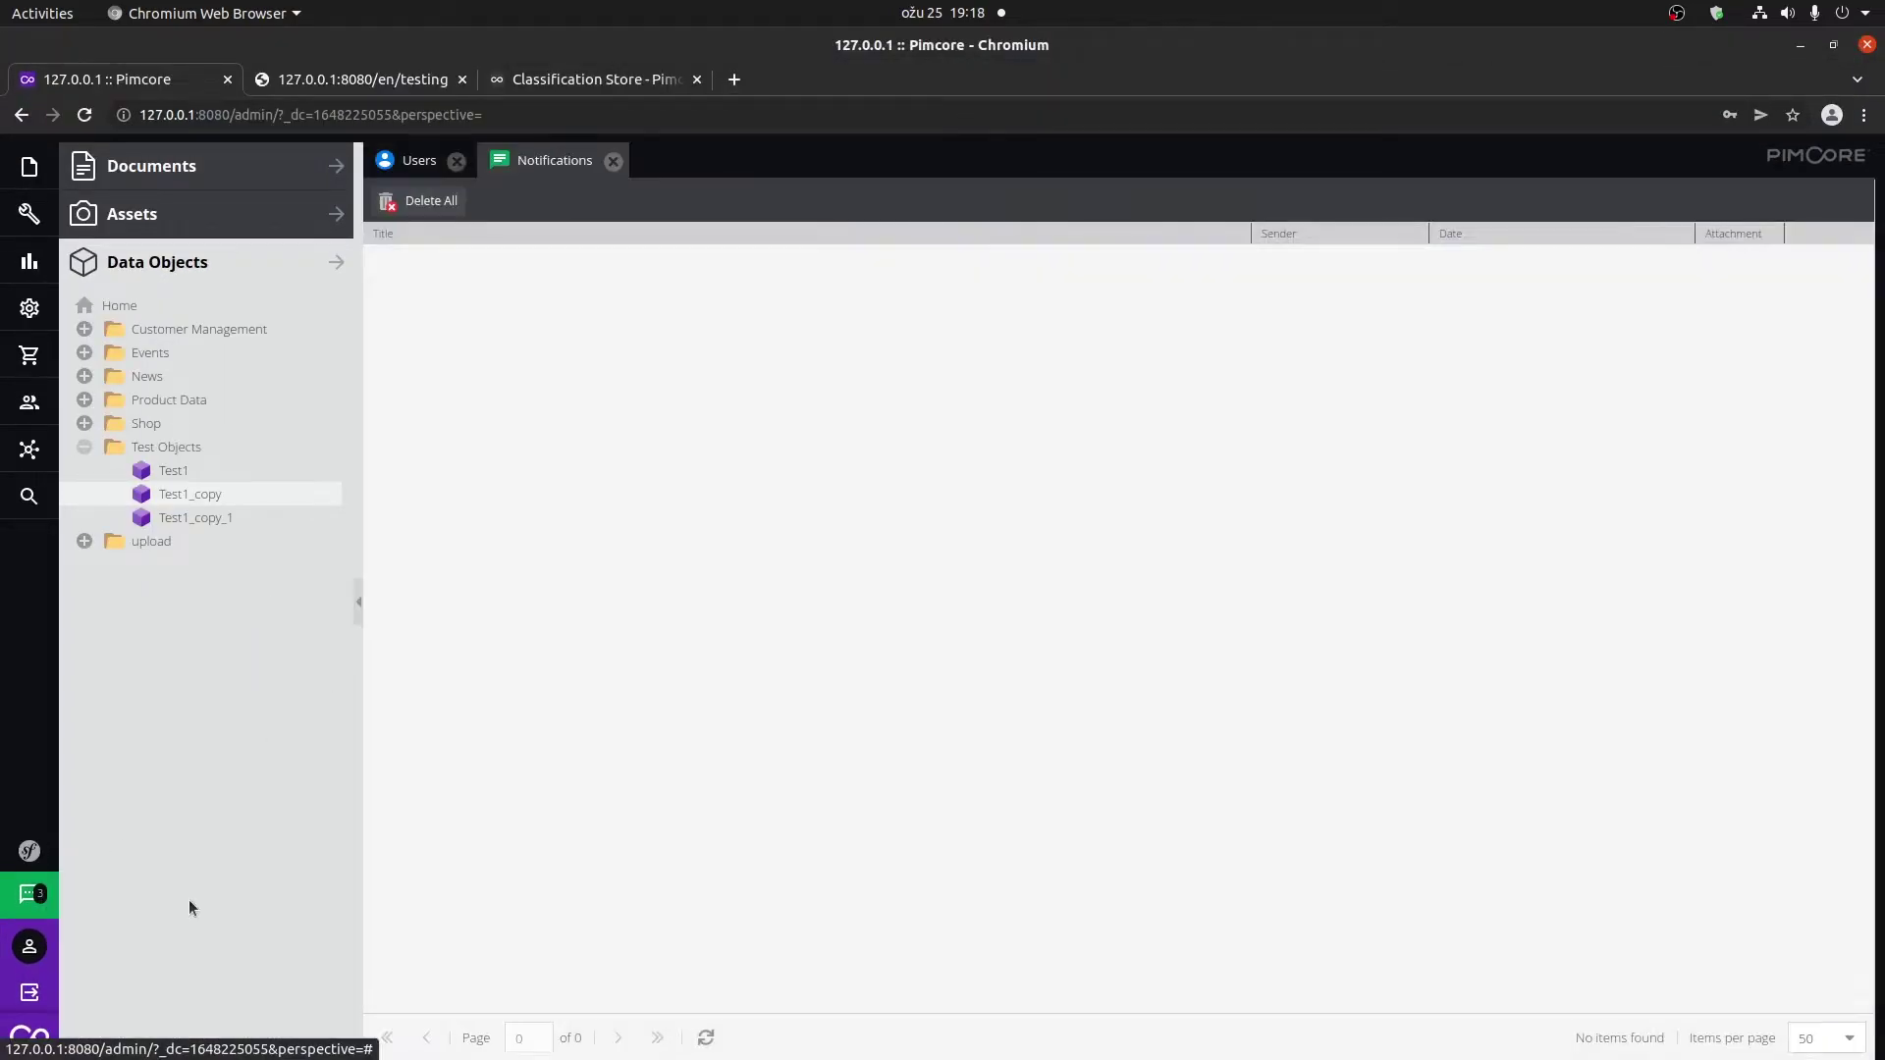
pyautogui.click(613, 159)
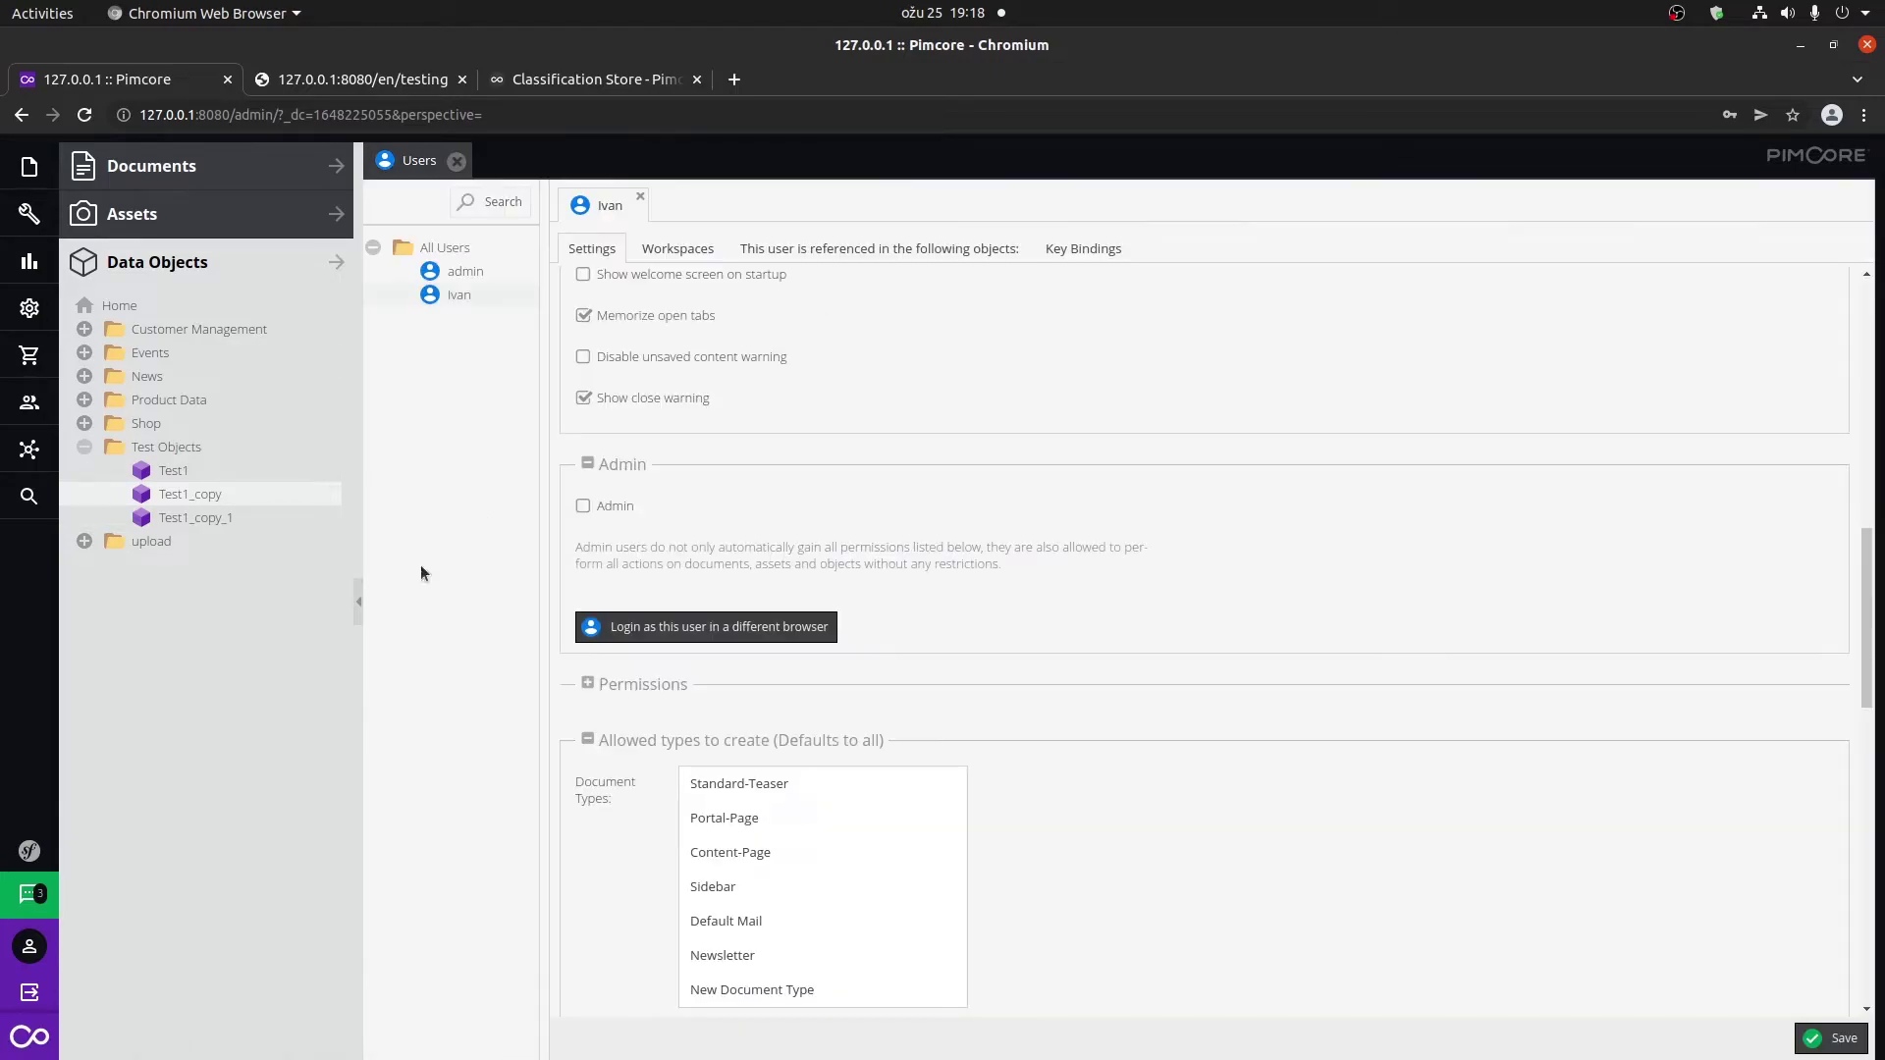
# Send ivan a notification titled 'Test' with the message 'Test message'.
pyautogui.click(33, 895)
pyautogui.click(189, 925)
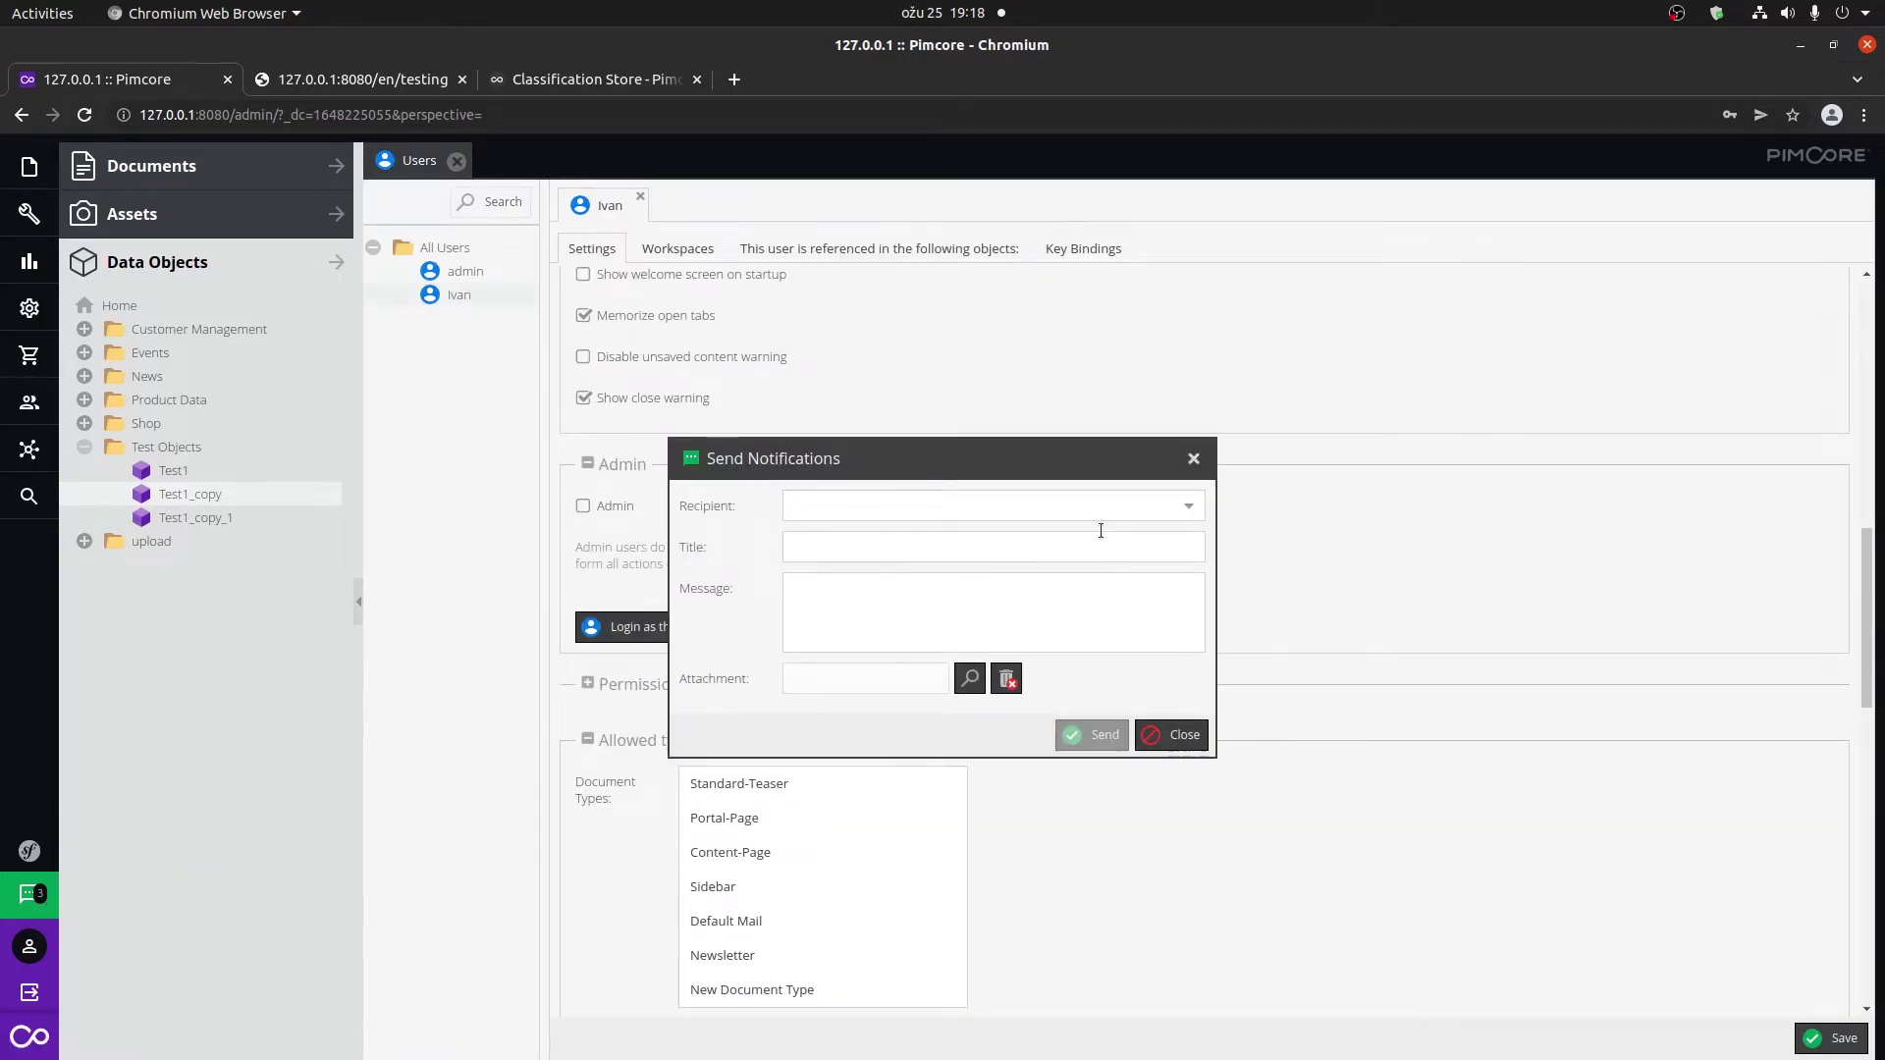
pyautogui.click(1187, 506)
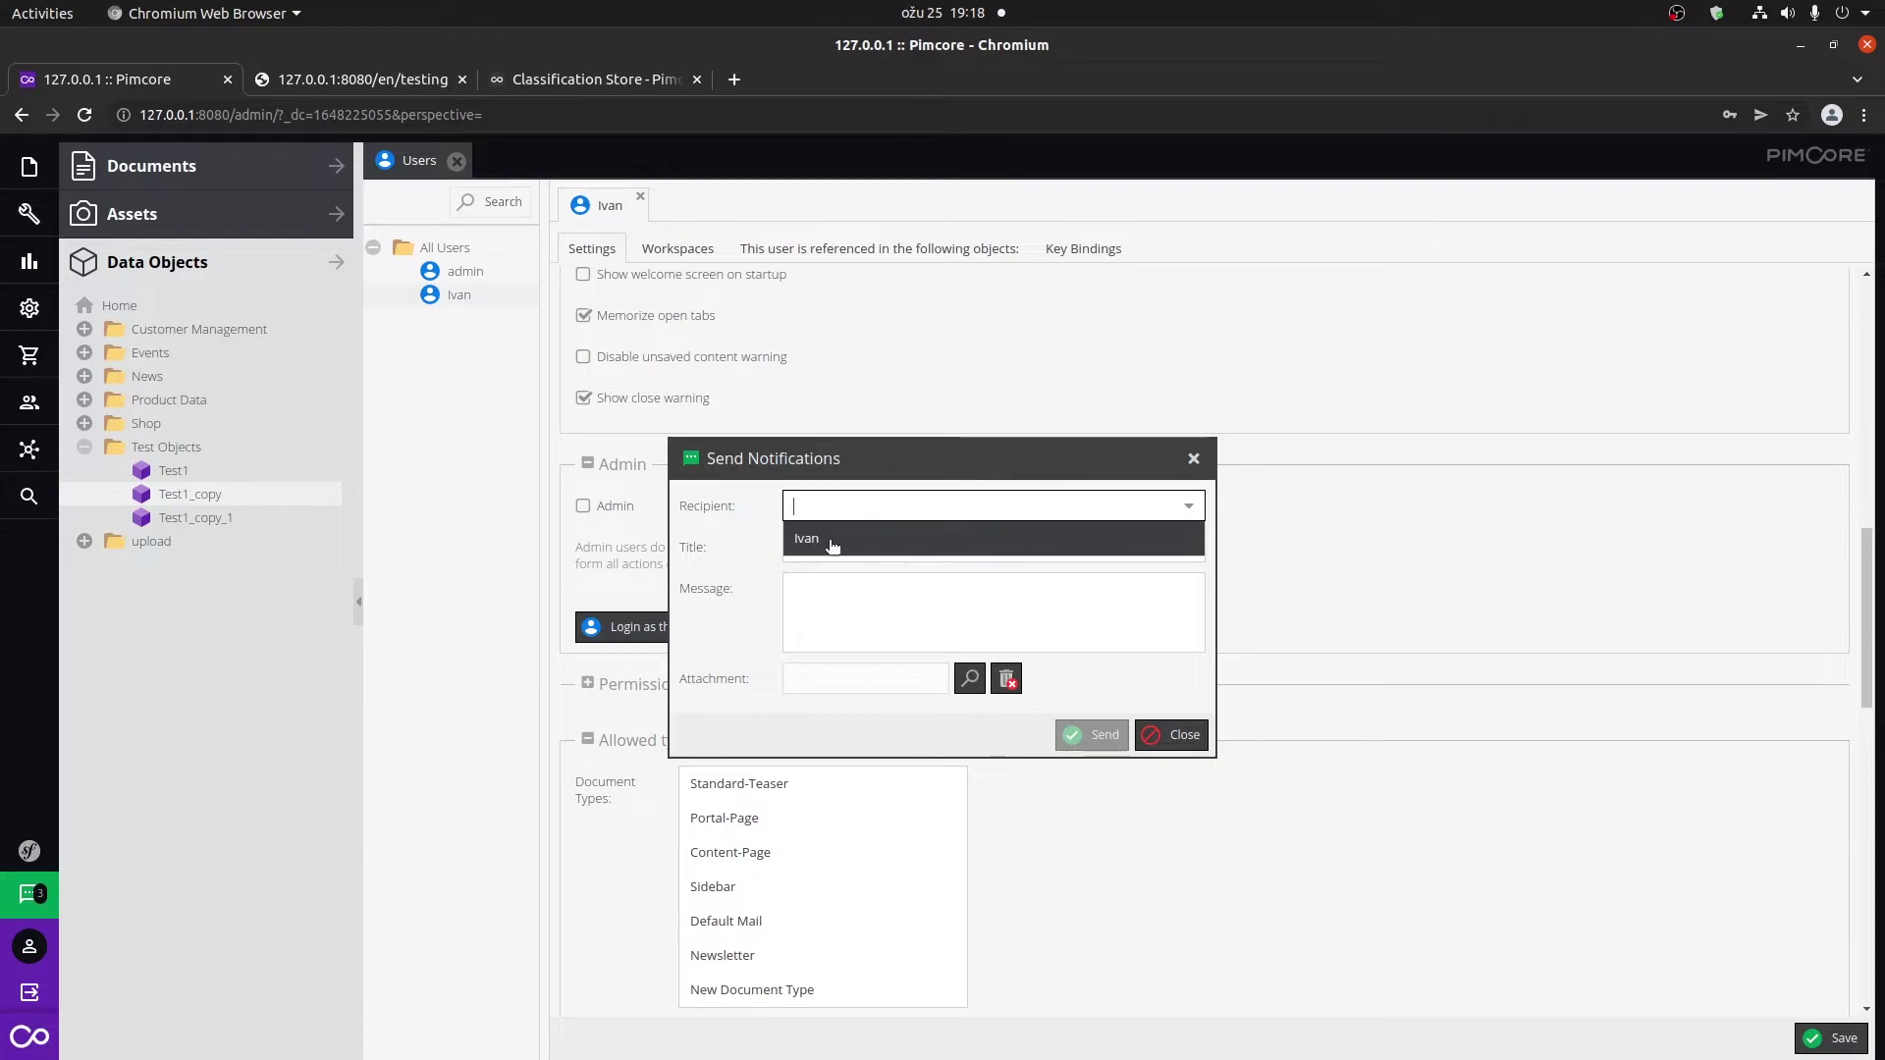
pyautogui.click(832, 540)
pyautogui.click(941, 549)
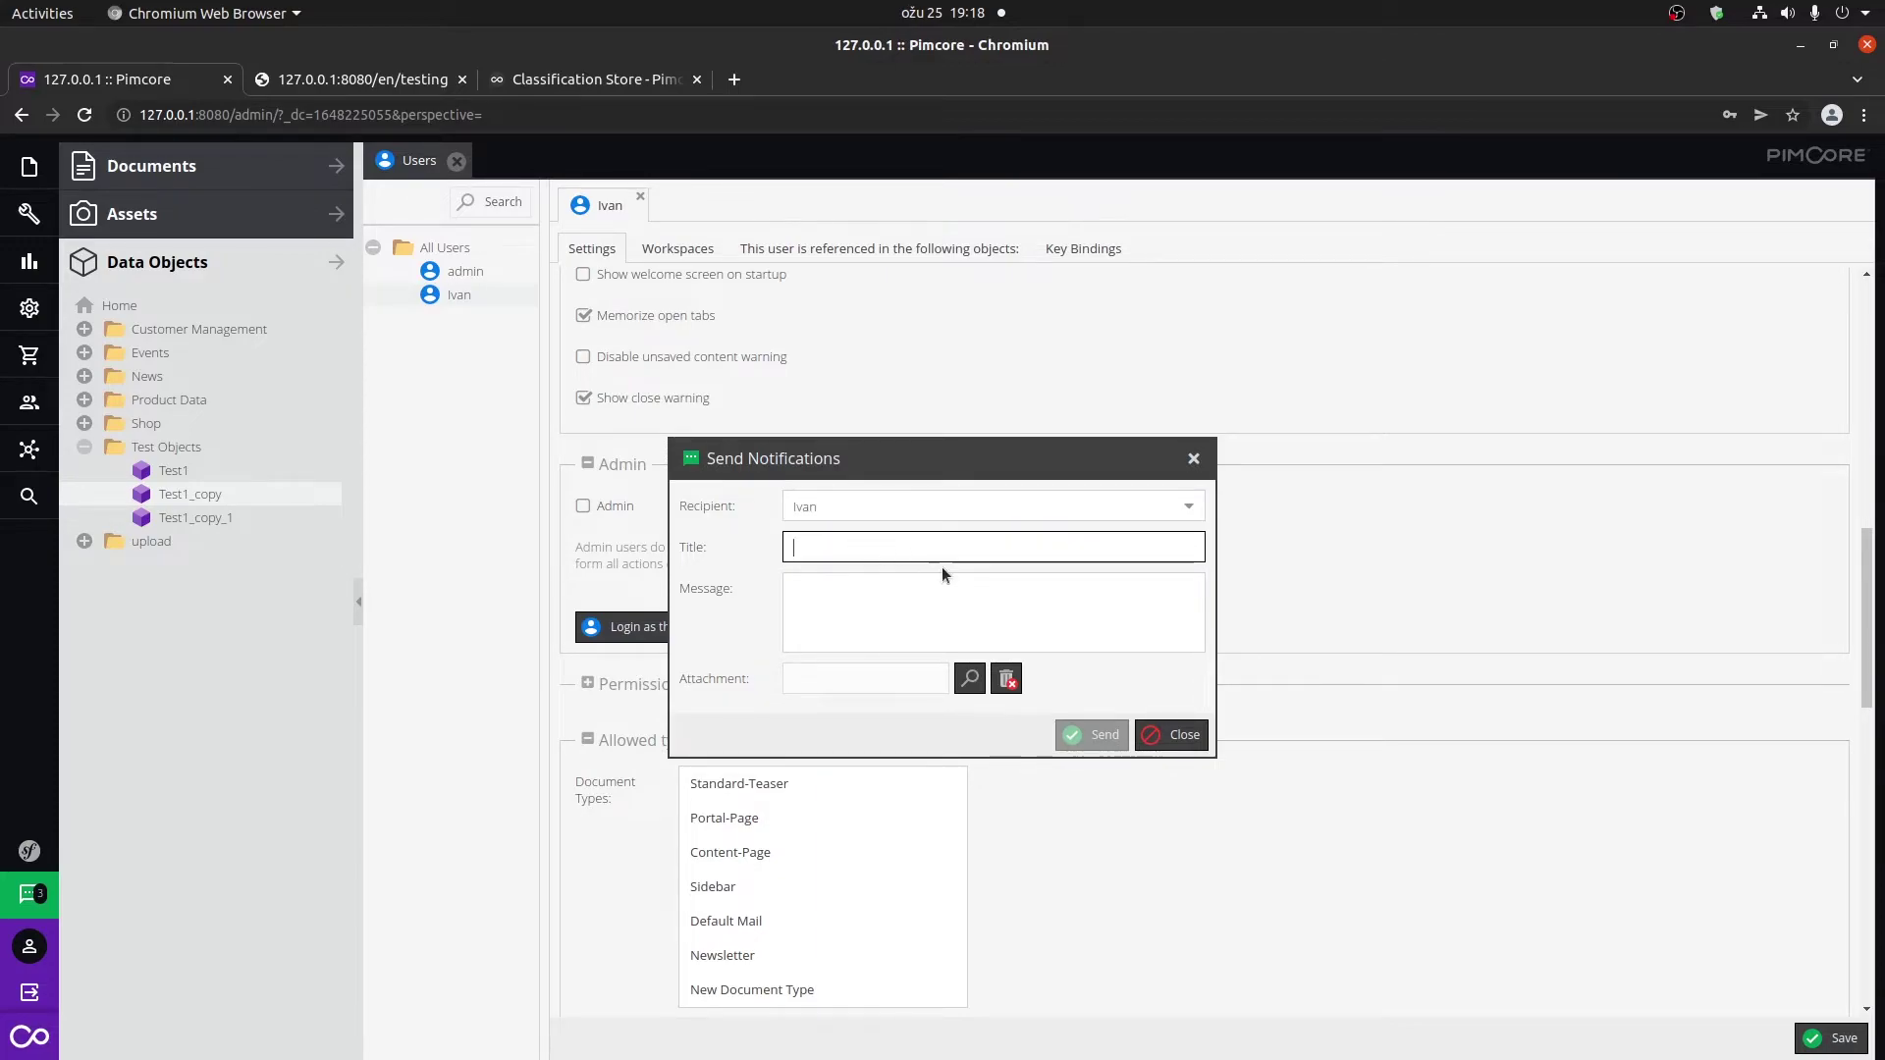
pyautogui.write('Test')
pyautogui.click(870, 597)
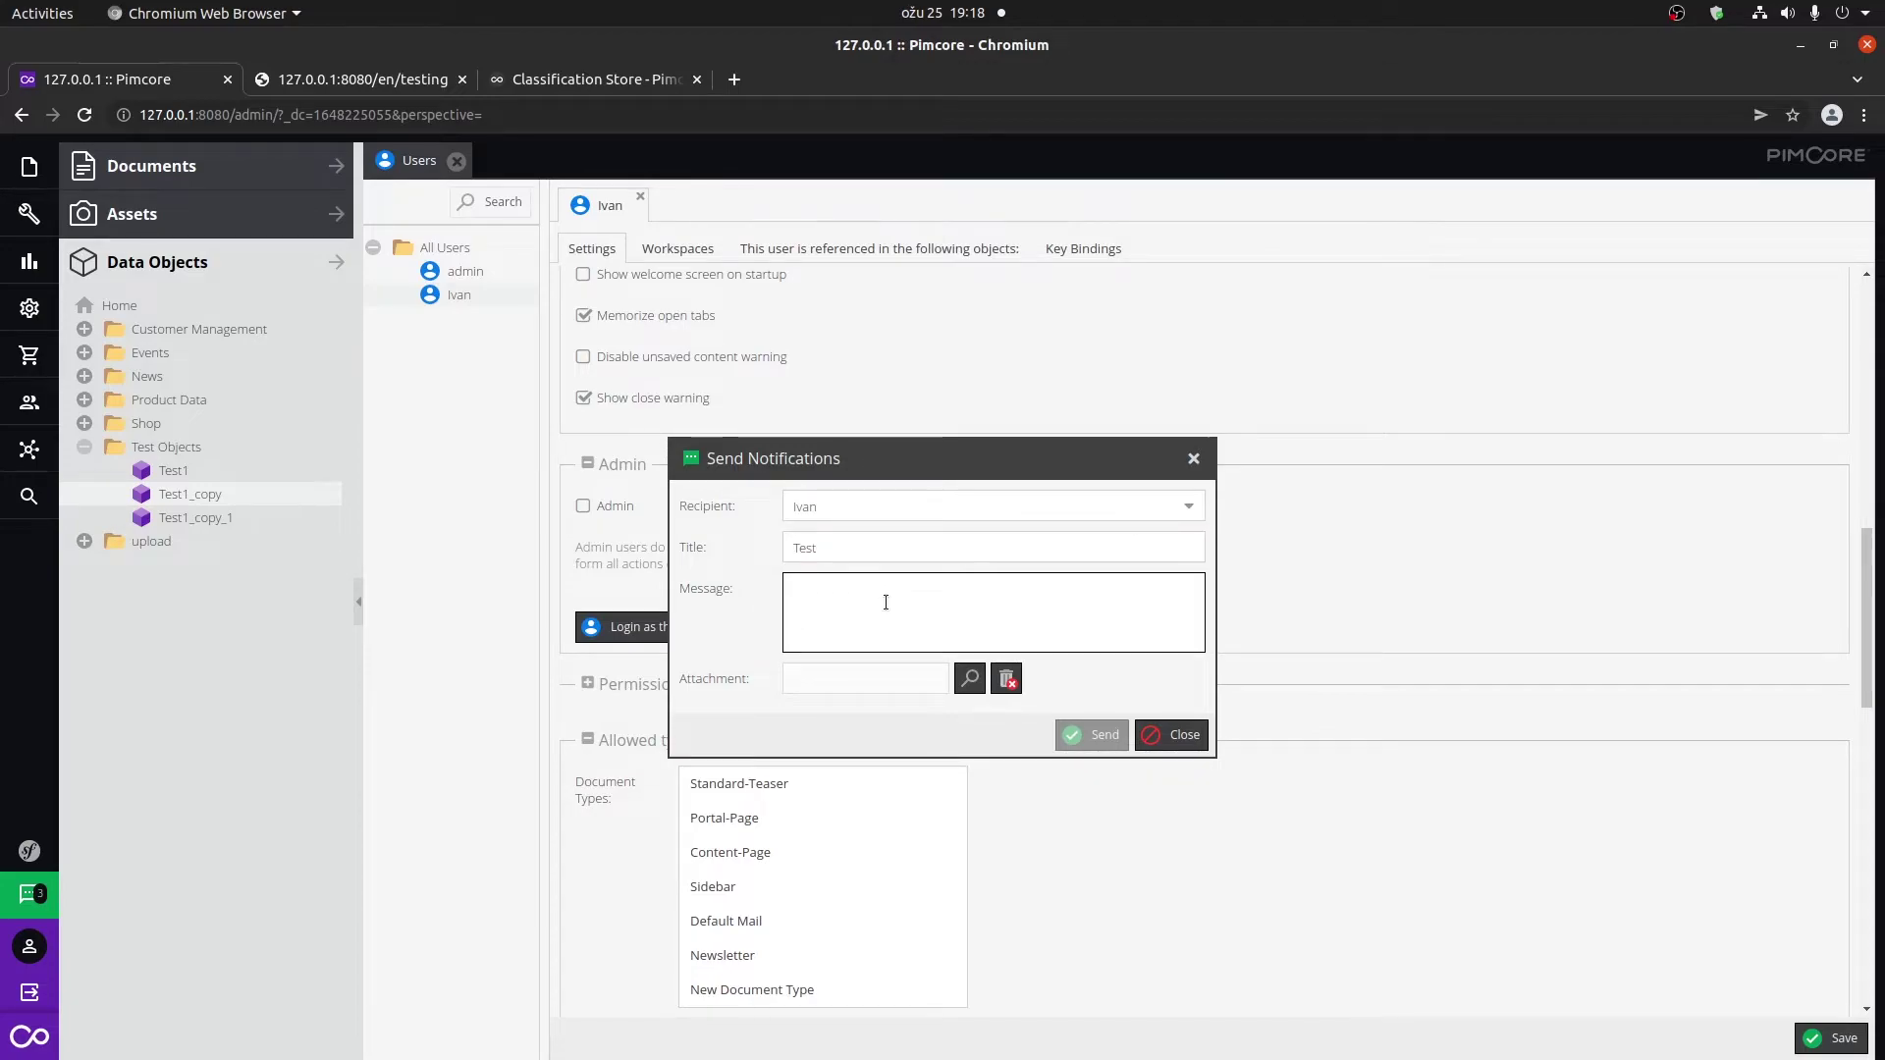
pyautogui.write('Test ')
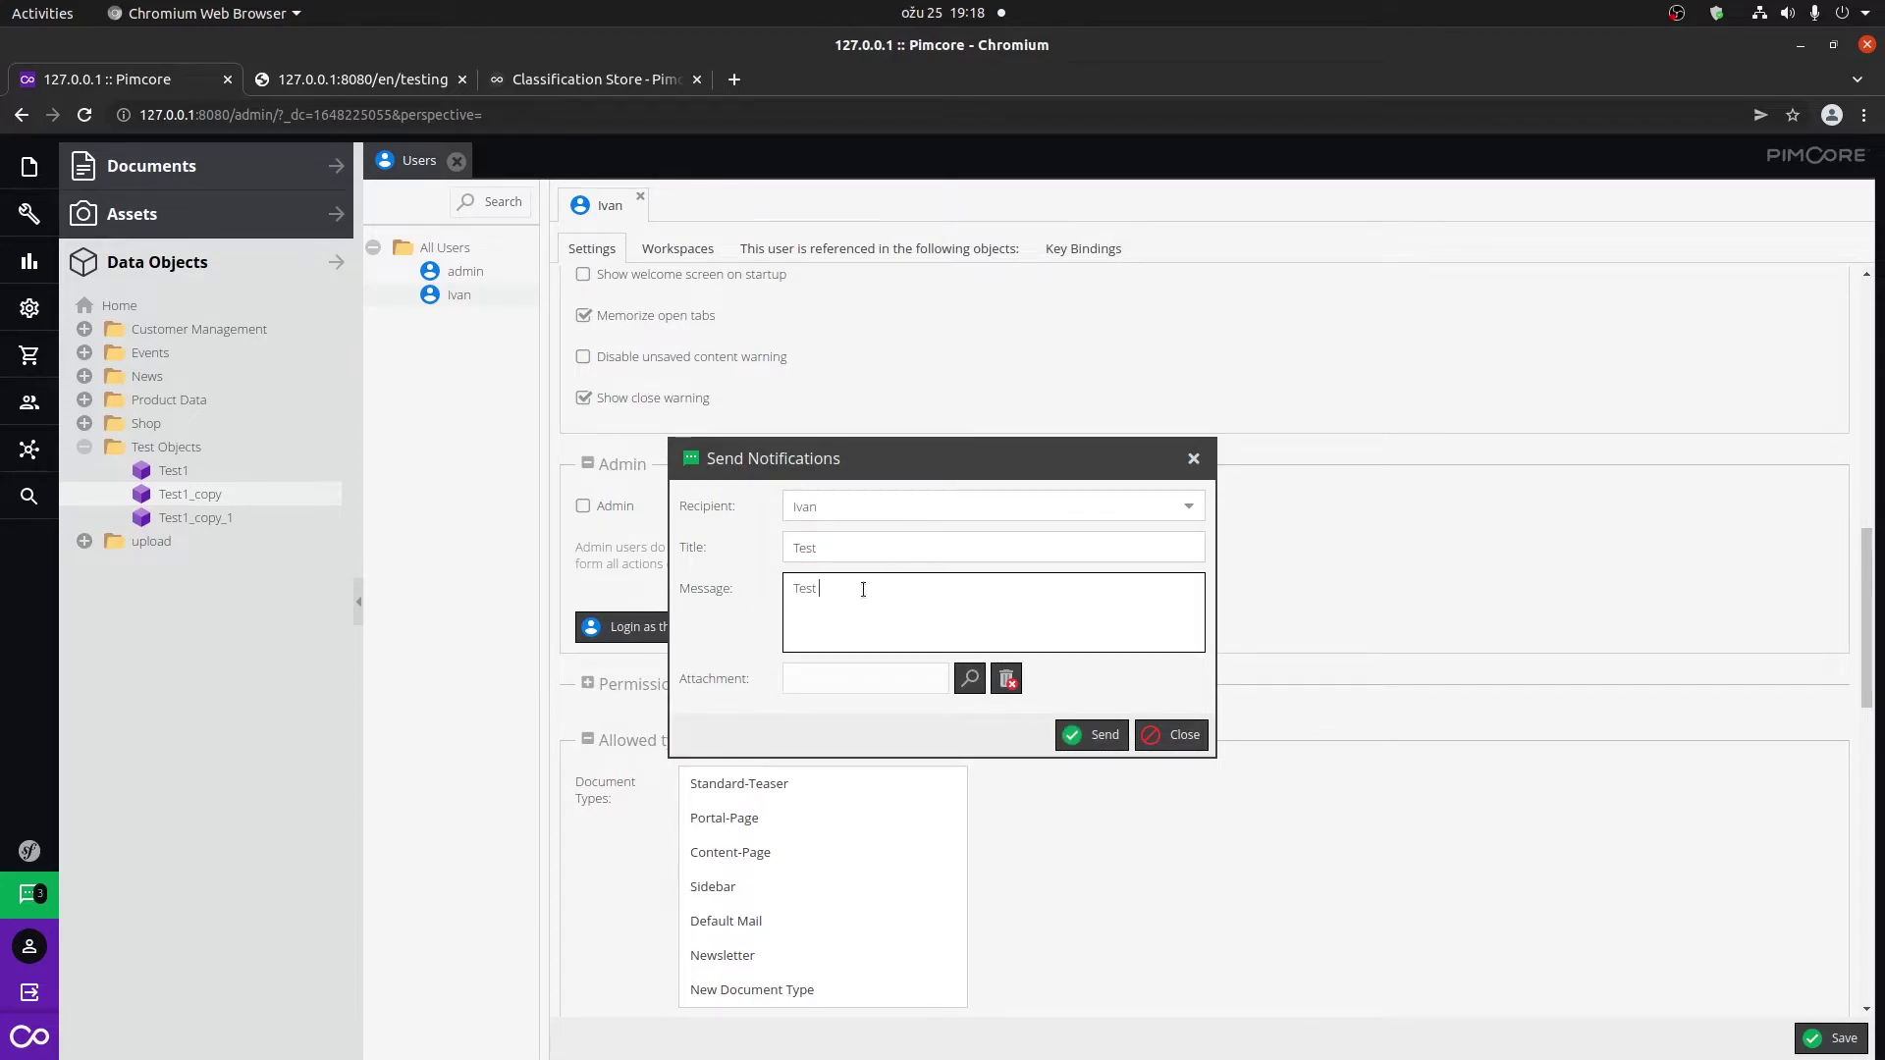
pyautogui.write('message')
pyautogui.click(912, 668)
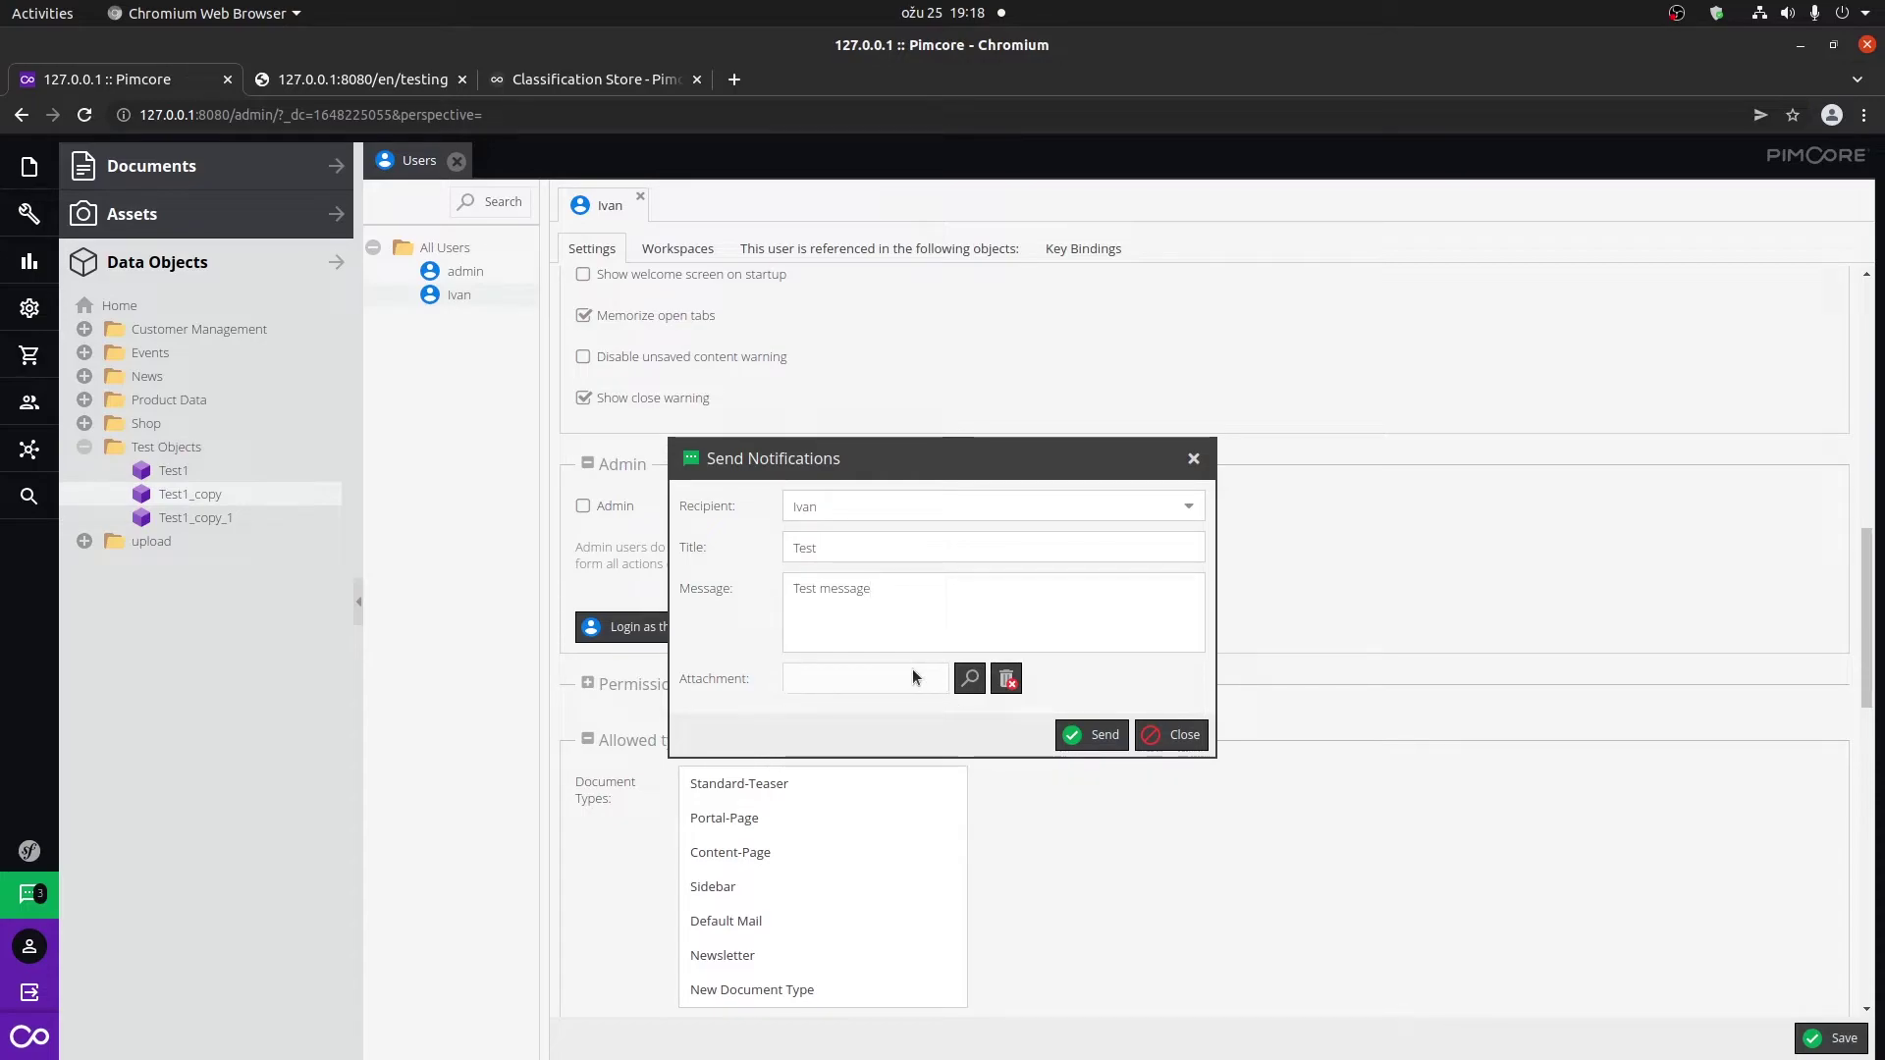
pyautogui.click(1095, 744)
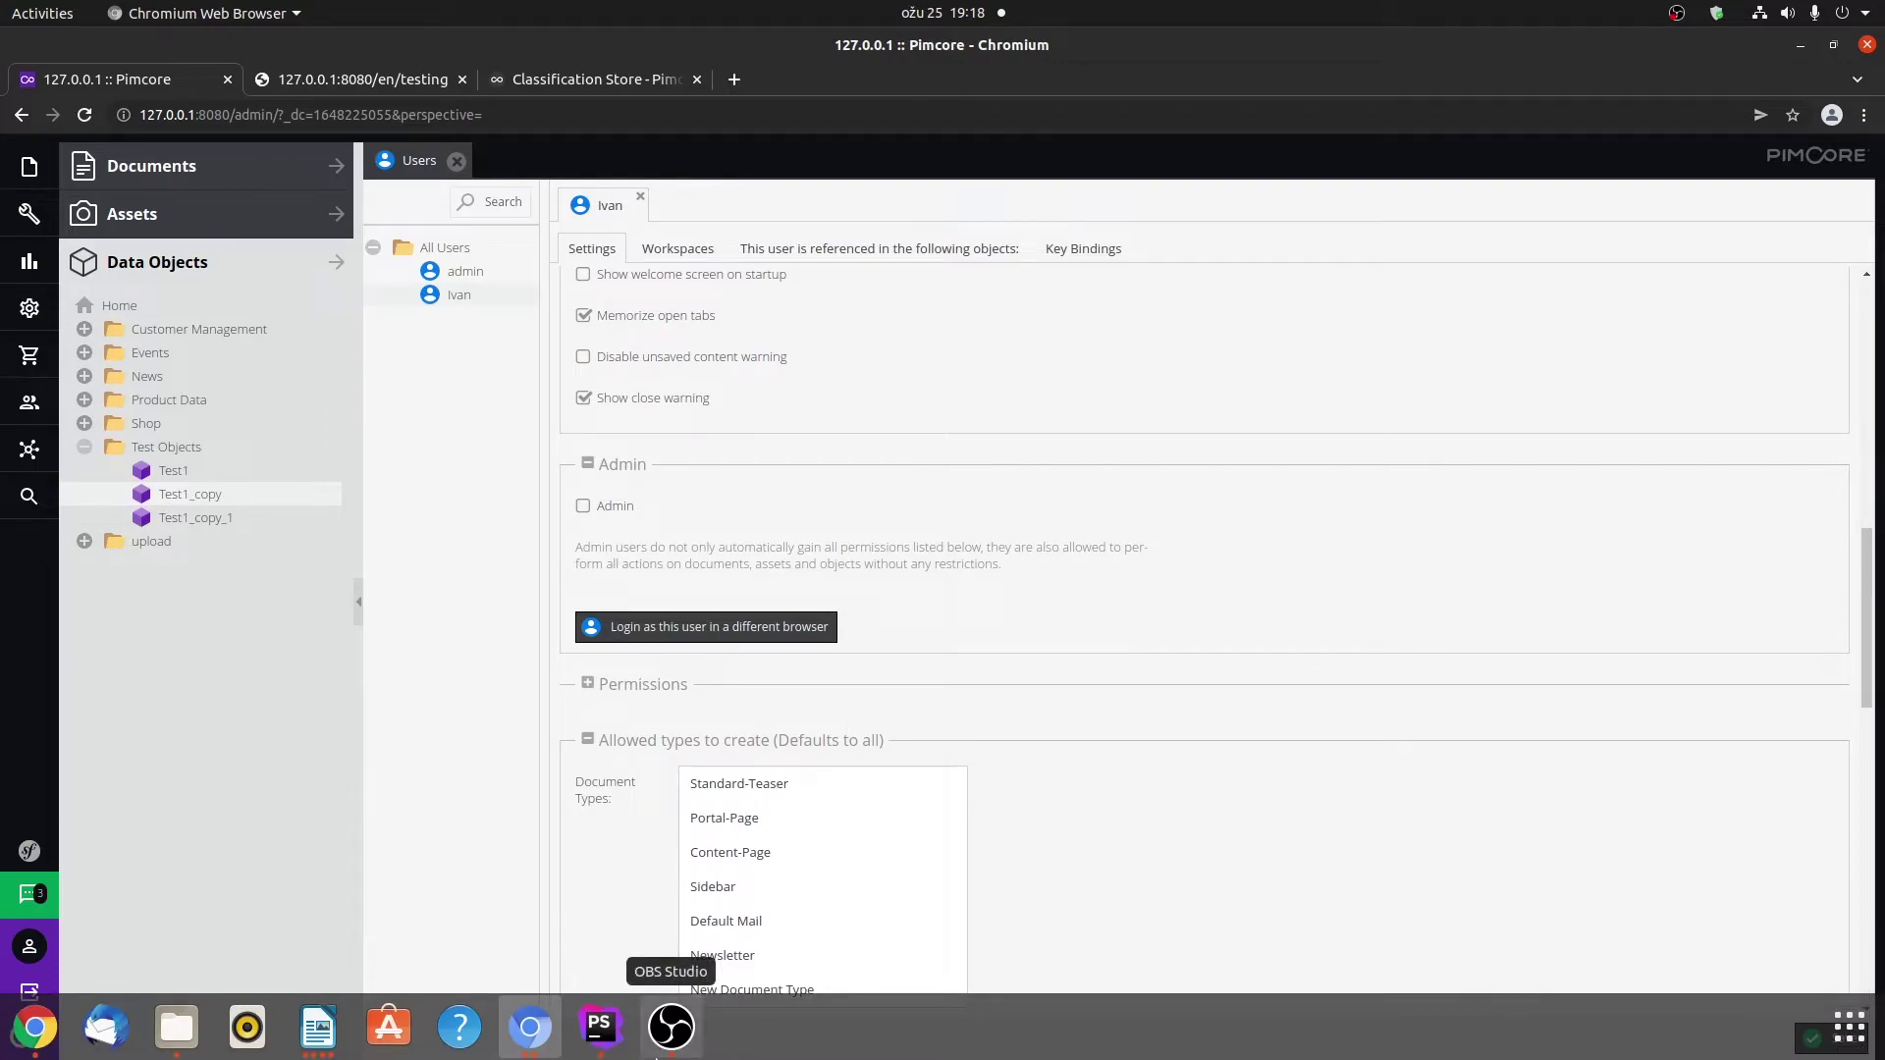
# In ivan's incognito window, open his notifications list and close the Test notification popup.
pyautogui.click(530, 1026)
pyautogui.click(656, 862)
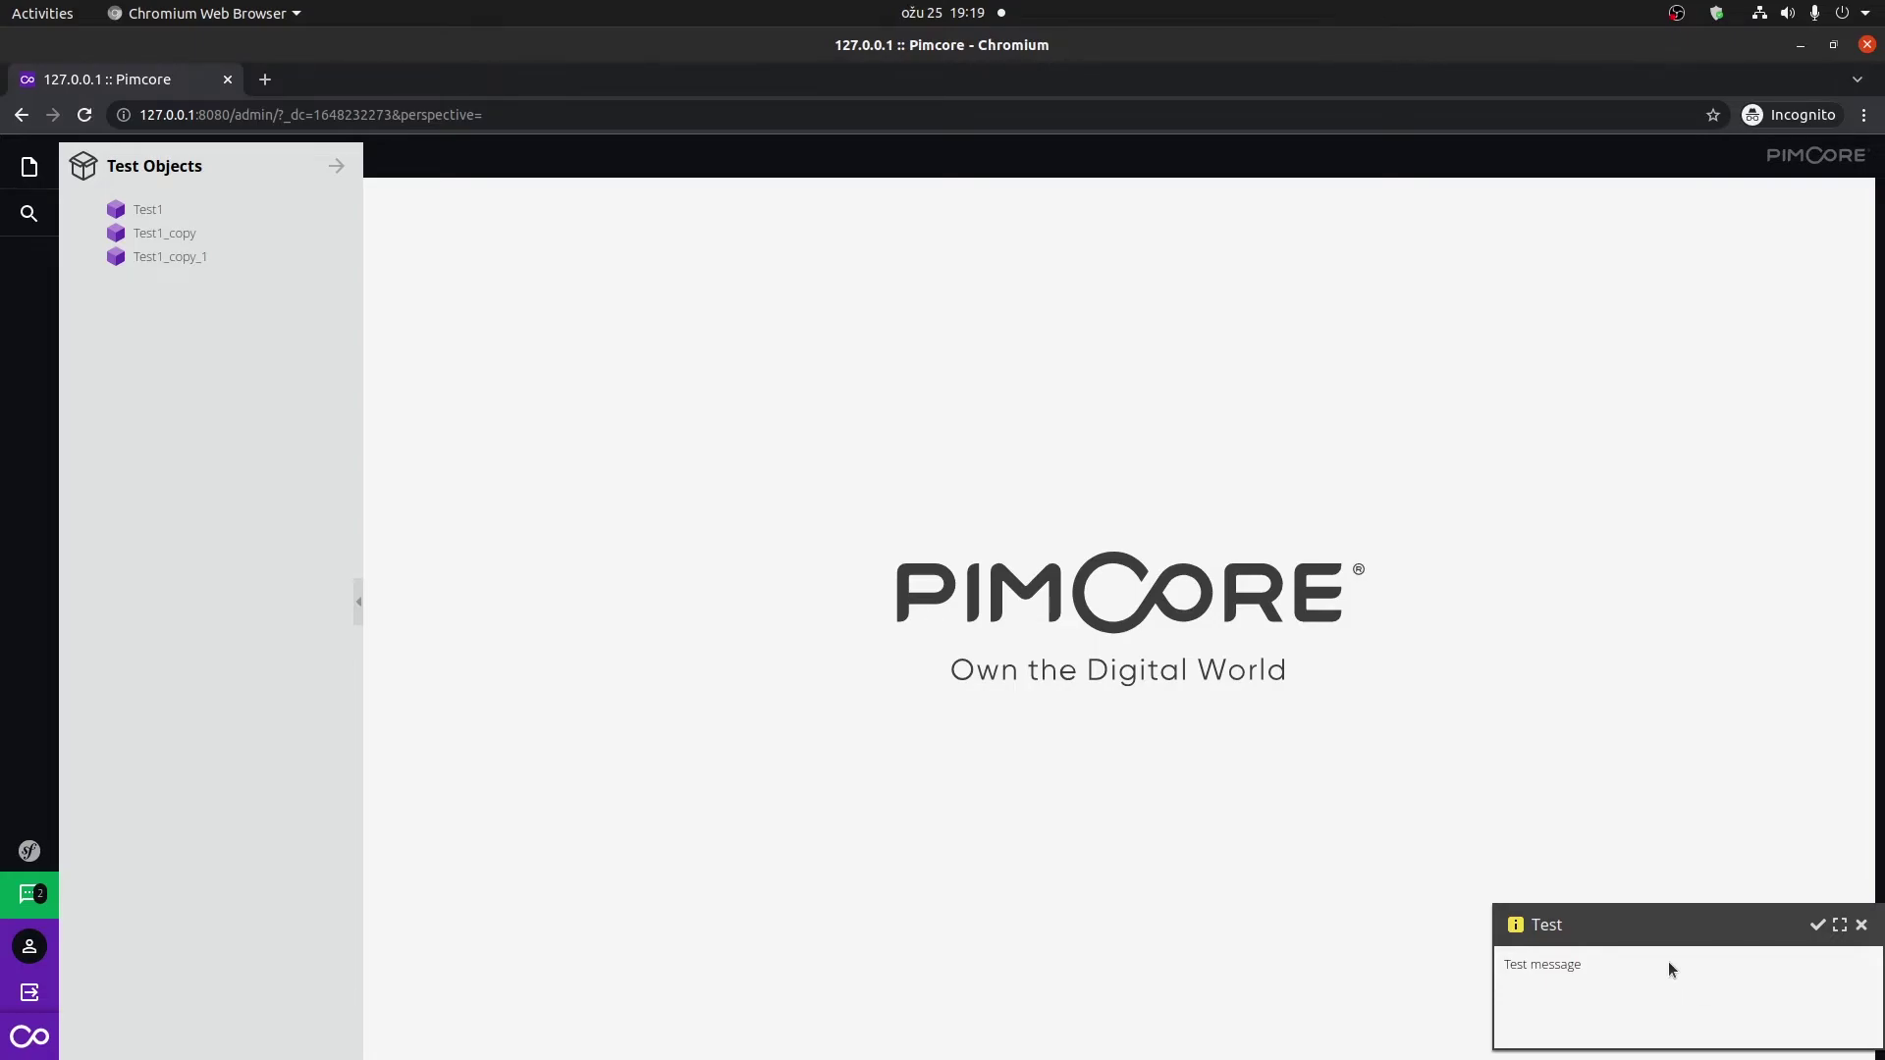
pyautogui.click(33, 894)
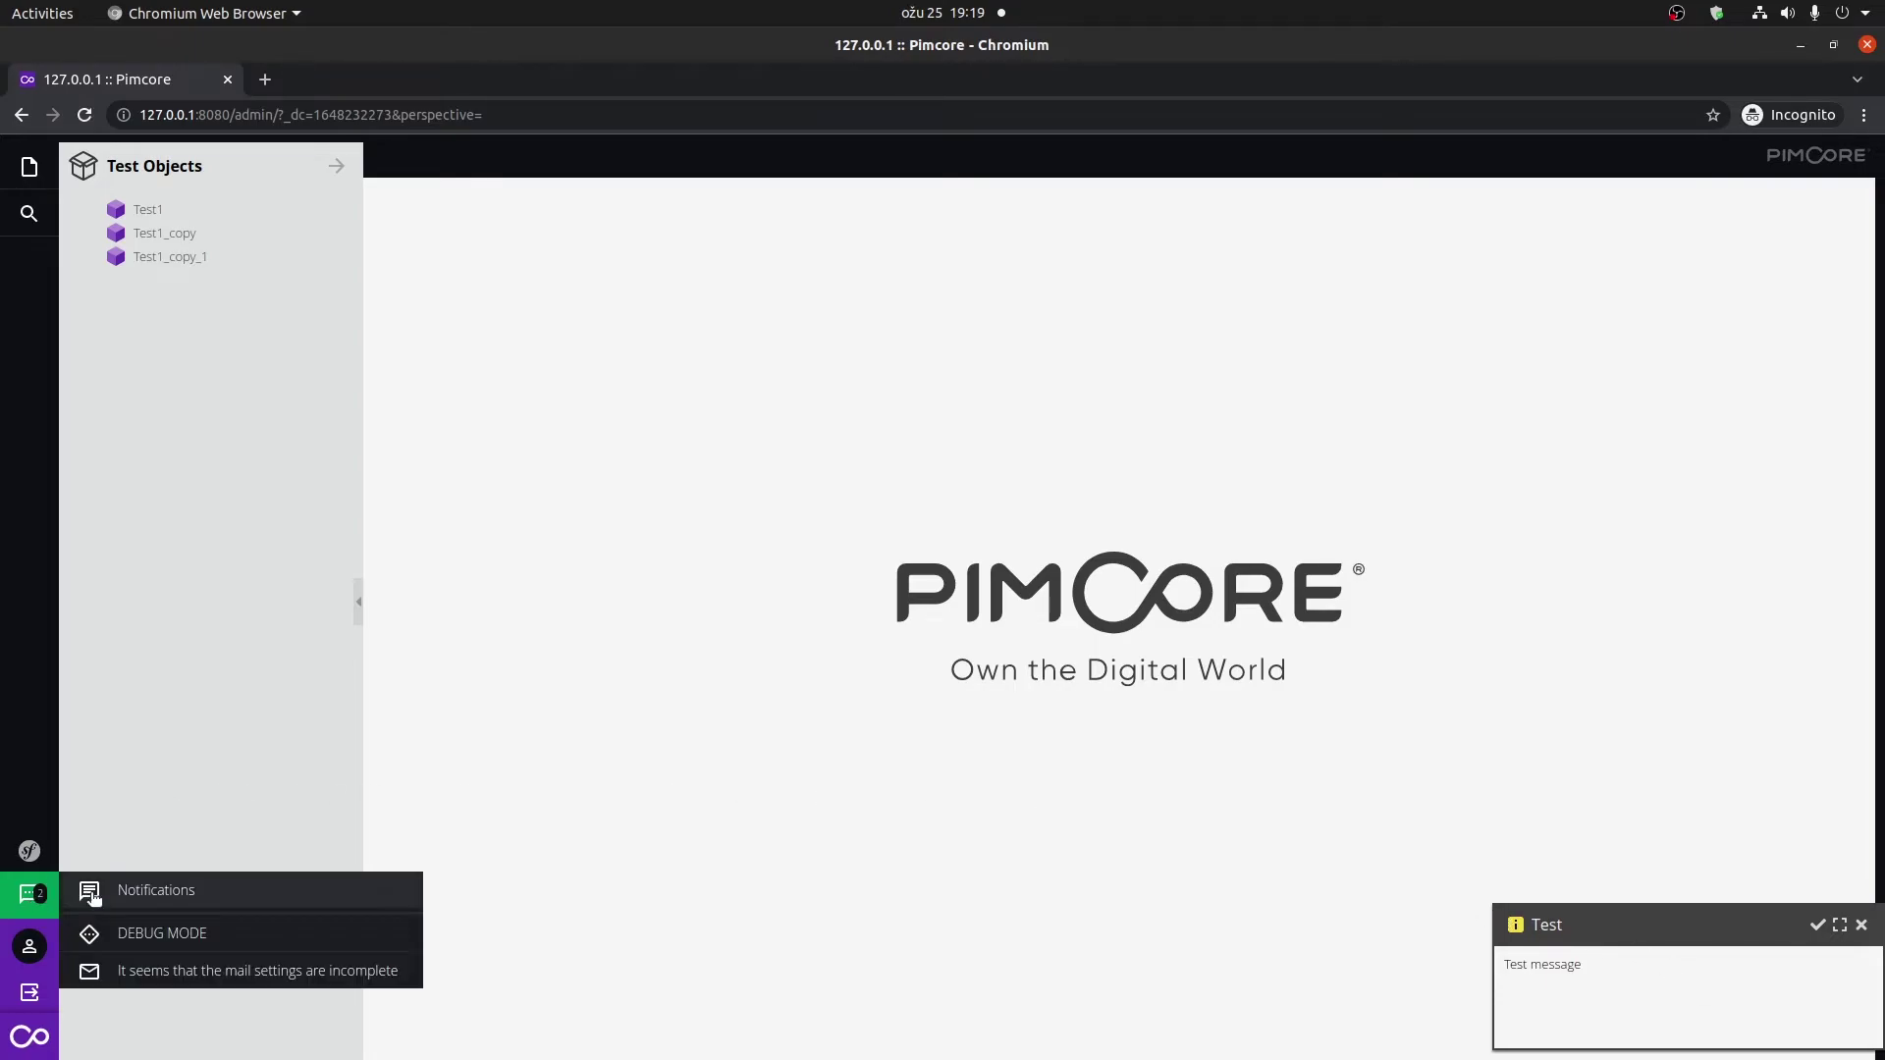
pyautogui.click(34, 899)
pyautogui.click(32, 895)
pyautogui.click(155, 890)
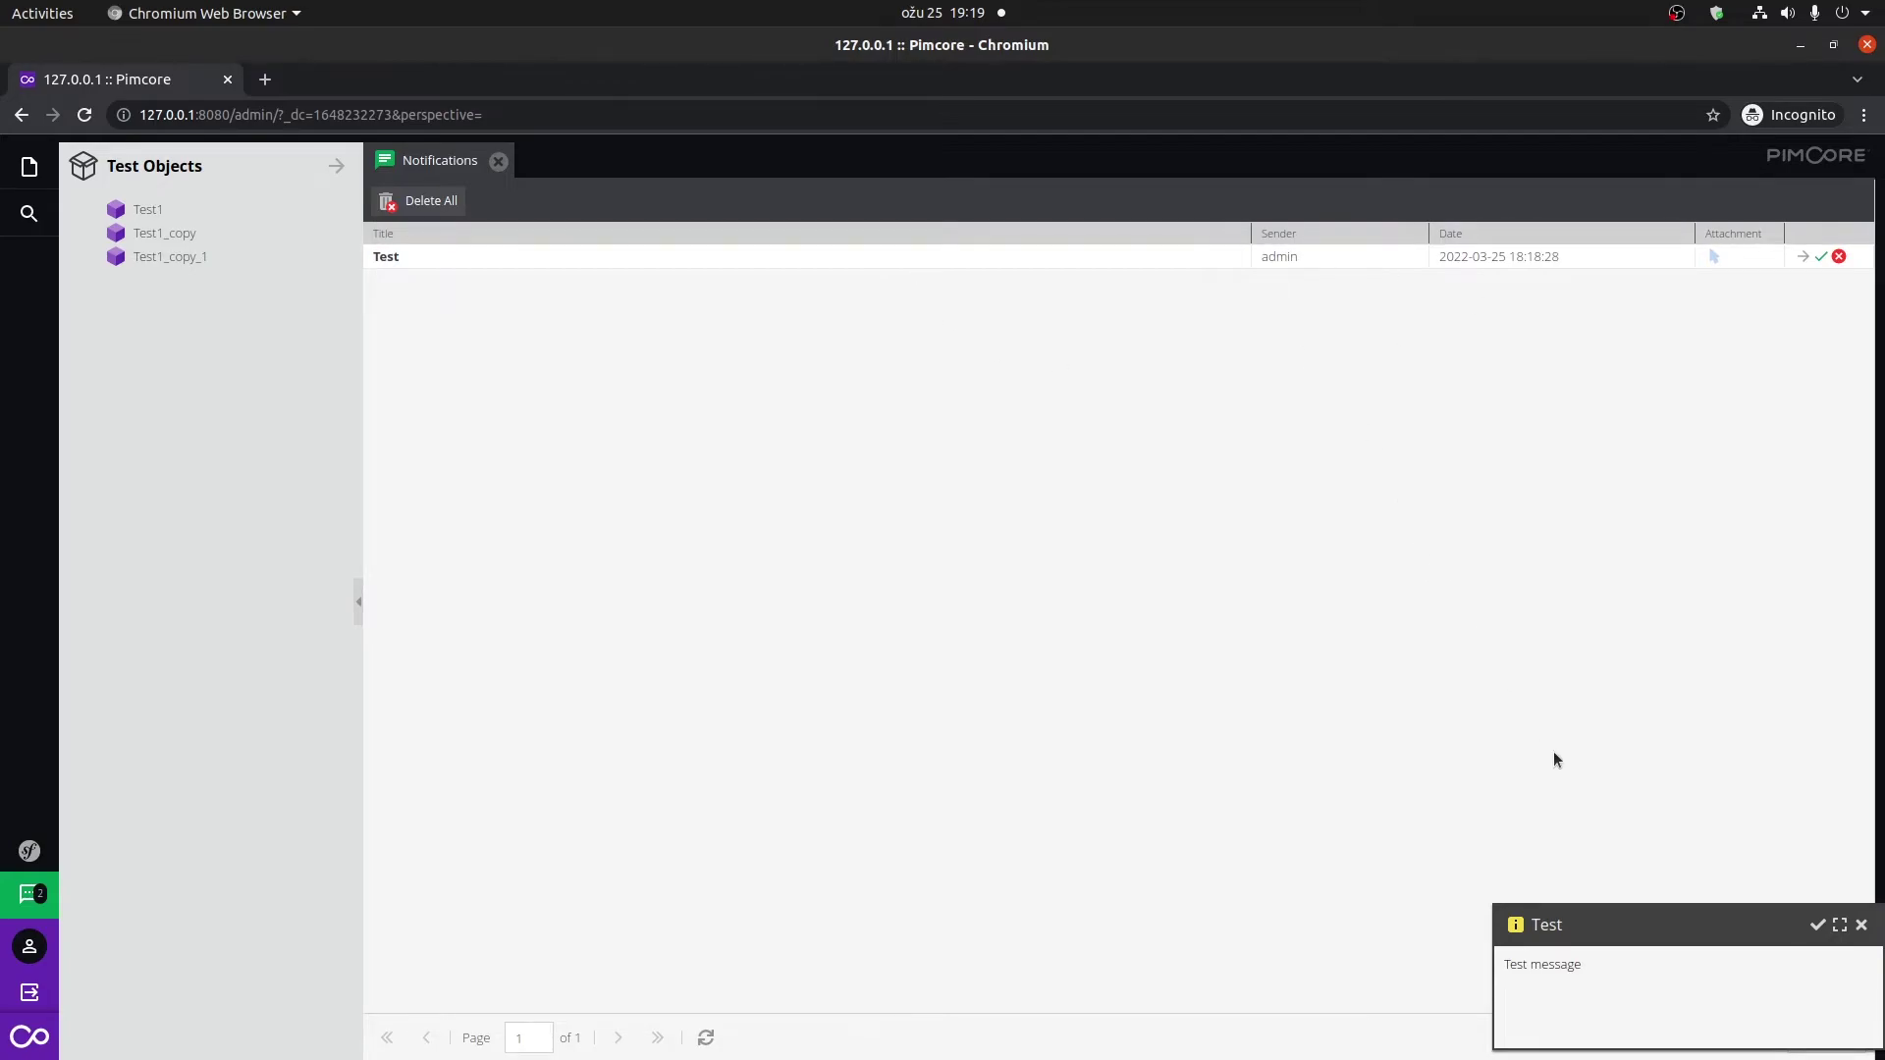
pyautogui.click(1861, 928)
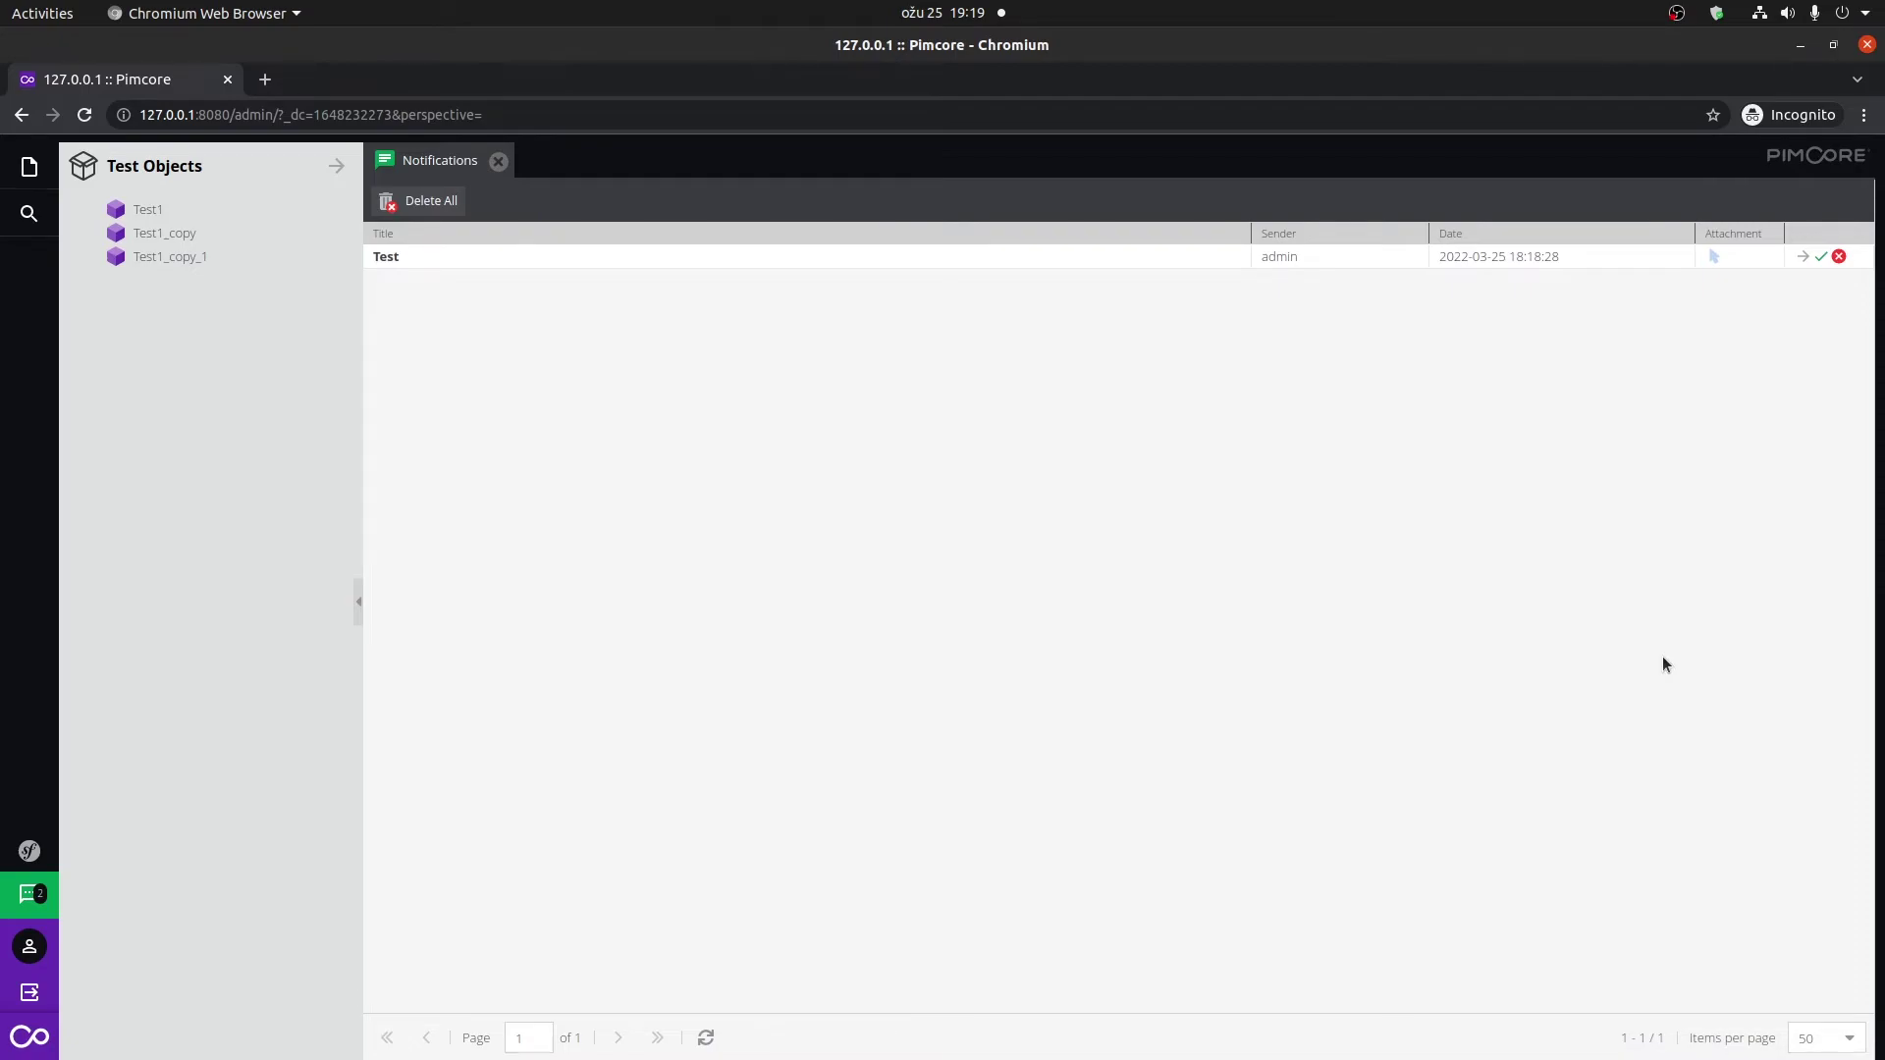
# Close ivan's notifications list and open the Test1 object in the admin window.
pyautogui.click(498, 160)
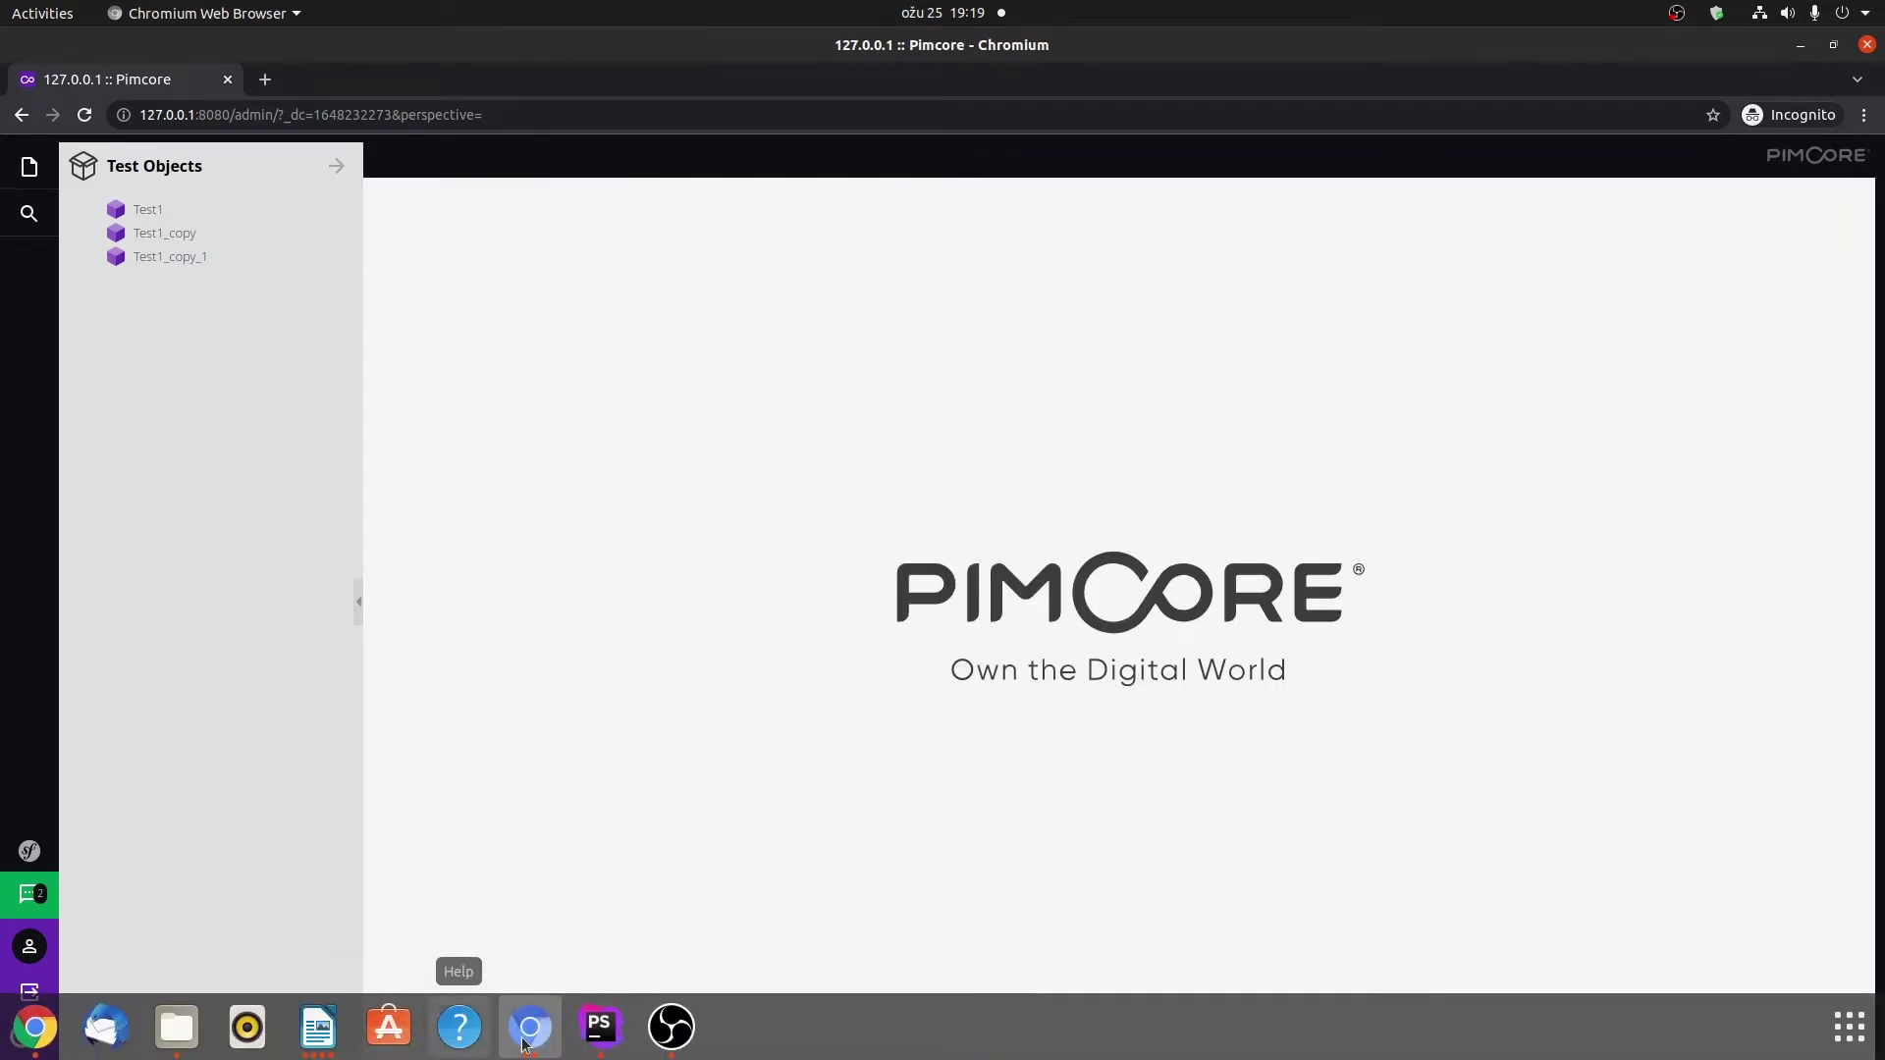
pyautogui.moveTo(529, 1026)
pyautogui.click(381, 882)
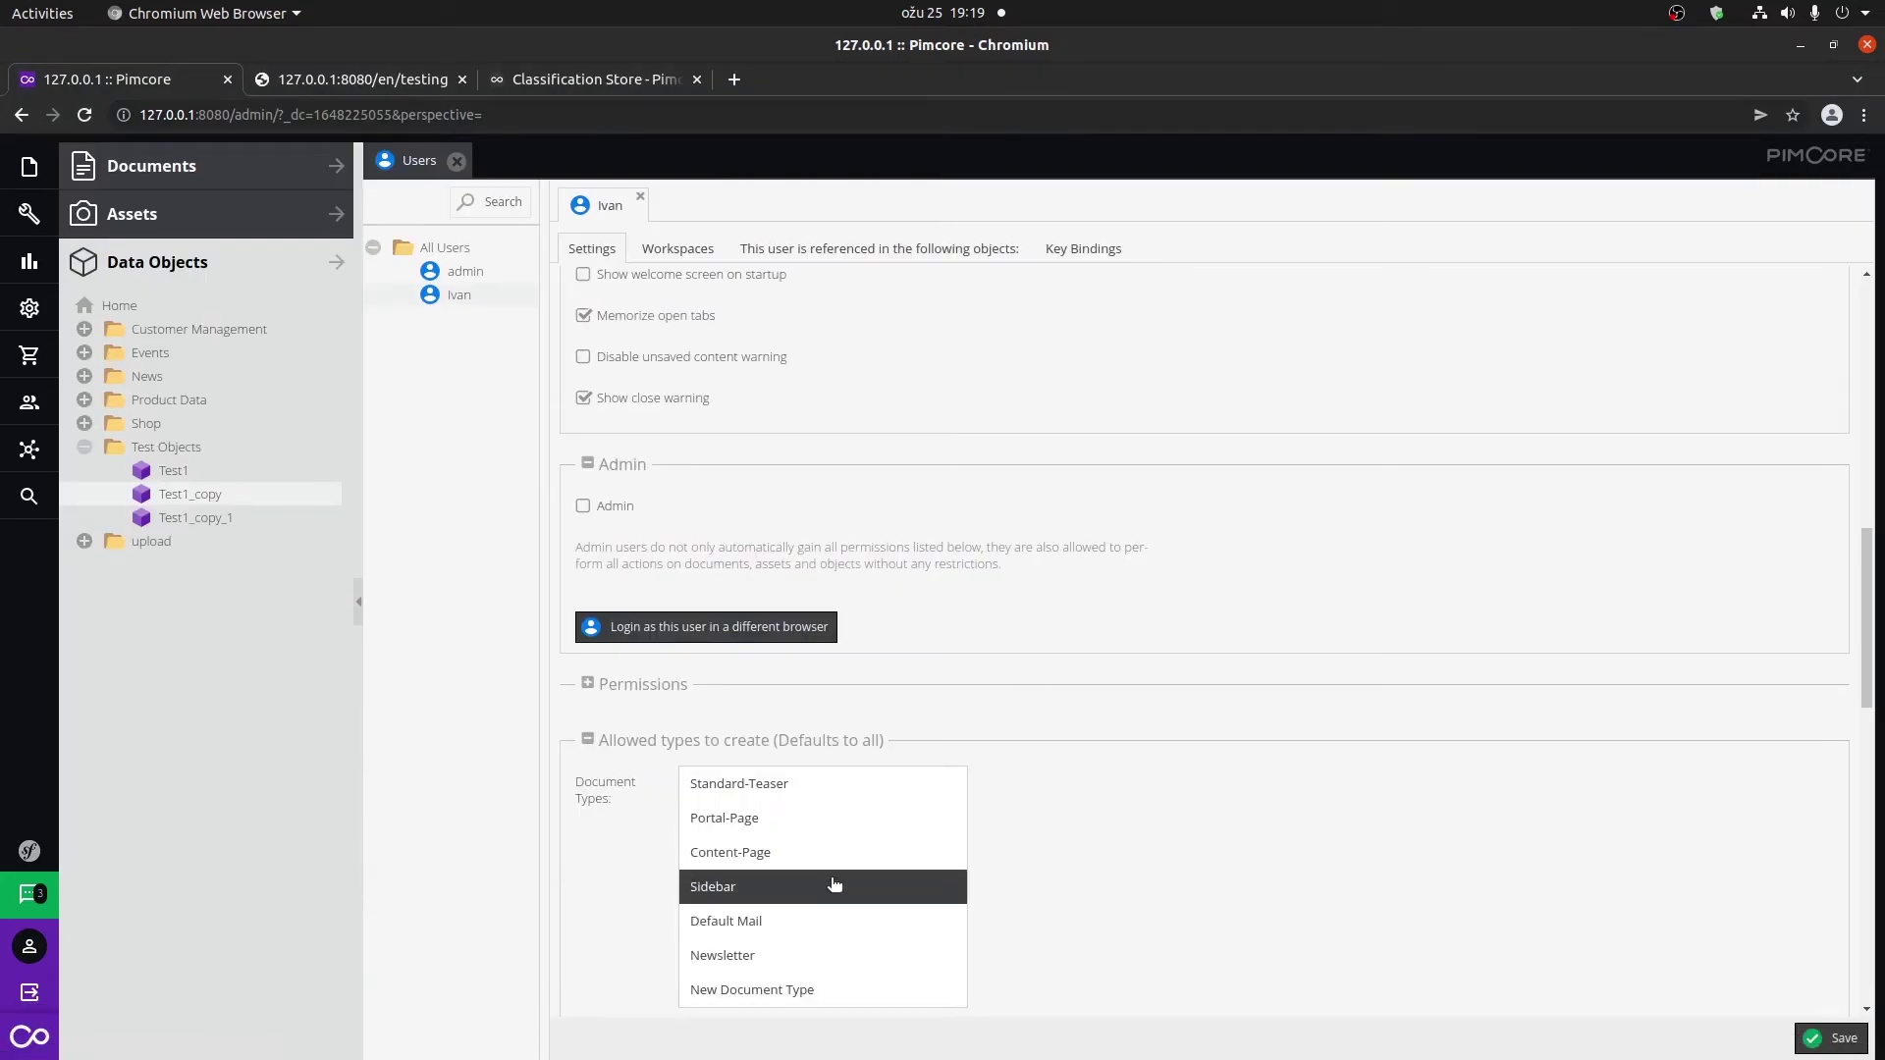
pyautogui.click(173, 471)
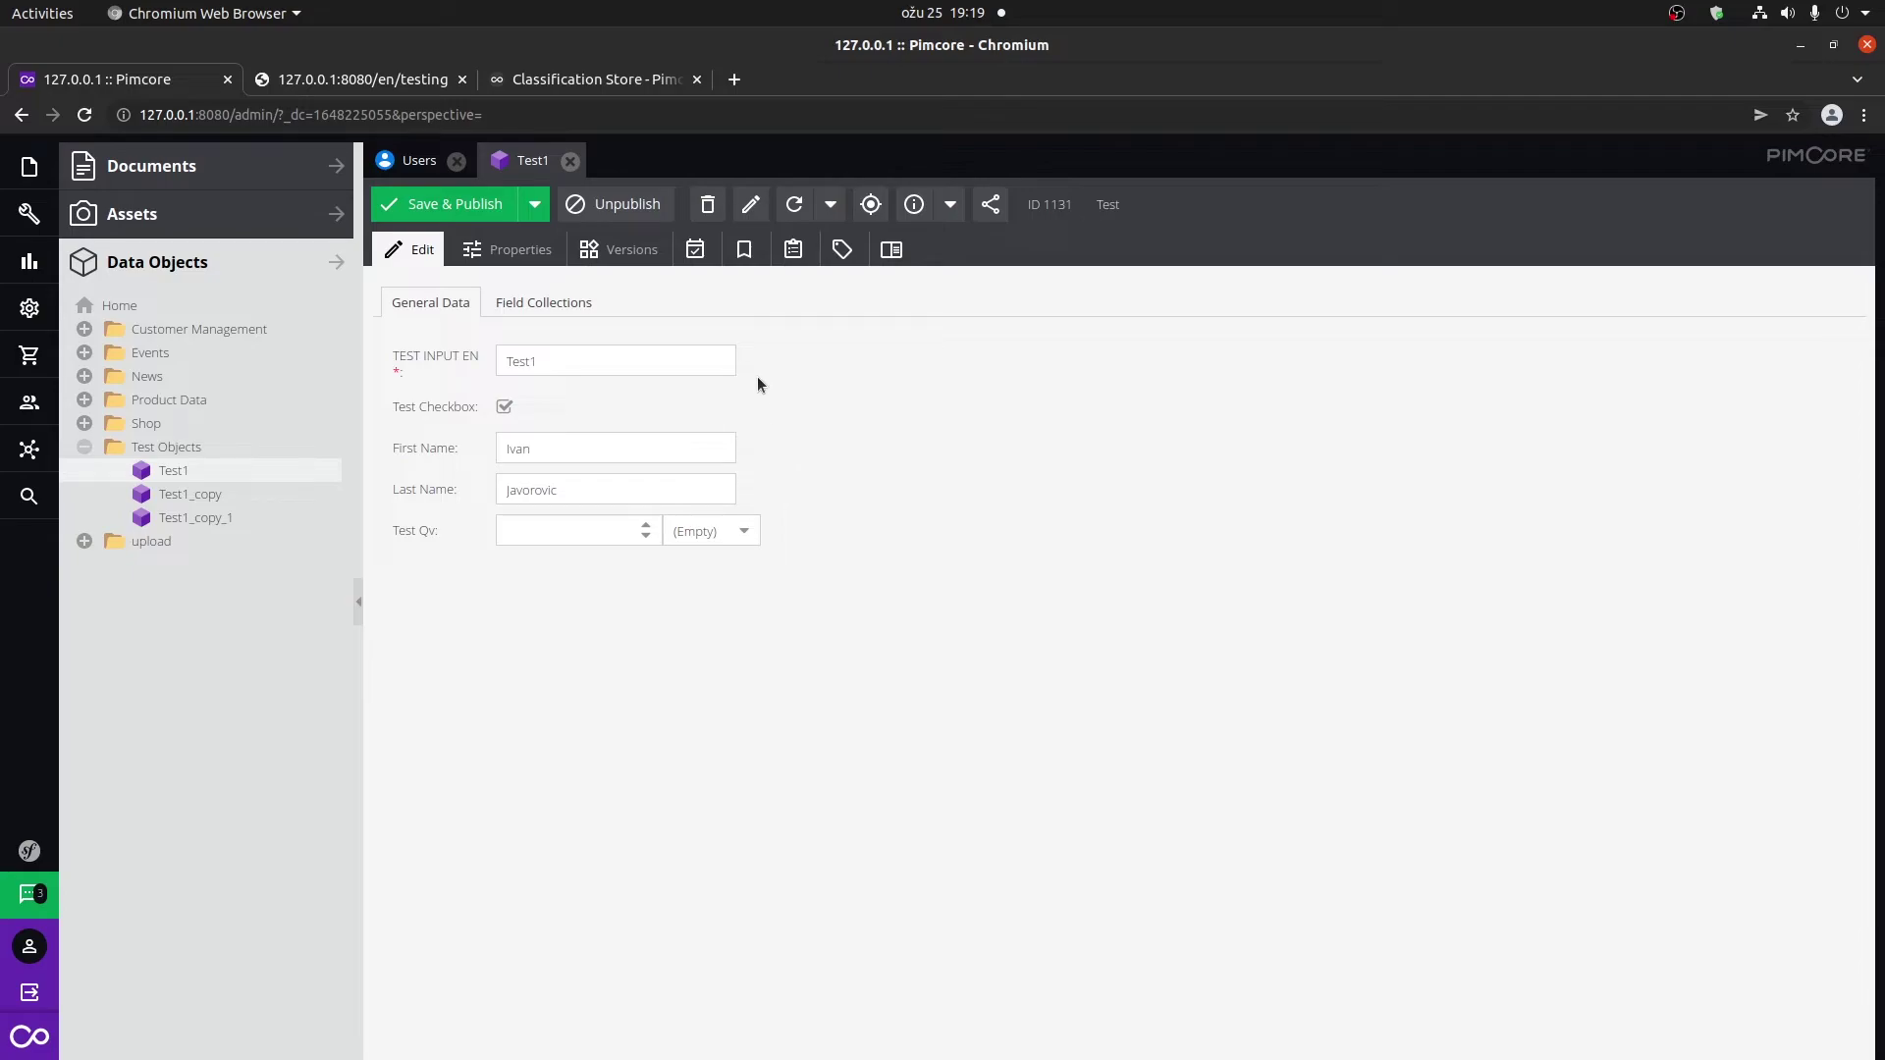
# Share Test1 with ivan, titled 'Test', message 'Test message, you missed something'.
pyautogui.click(989, 203)
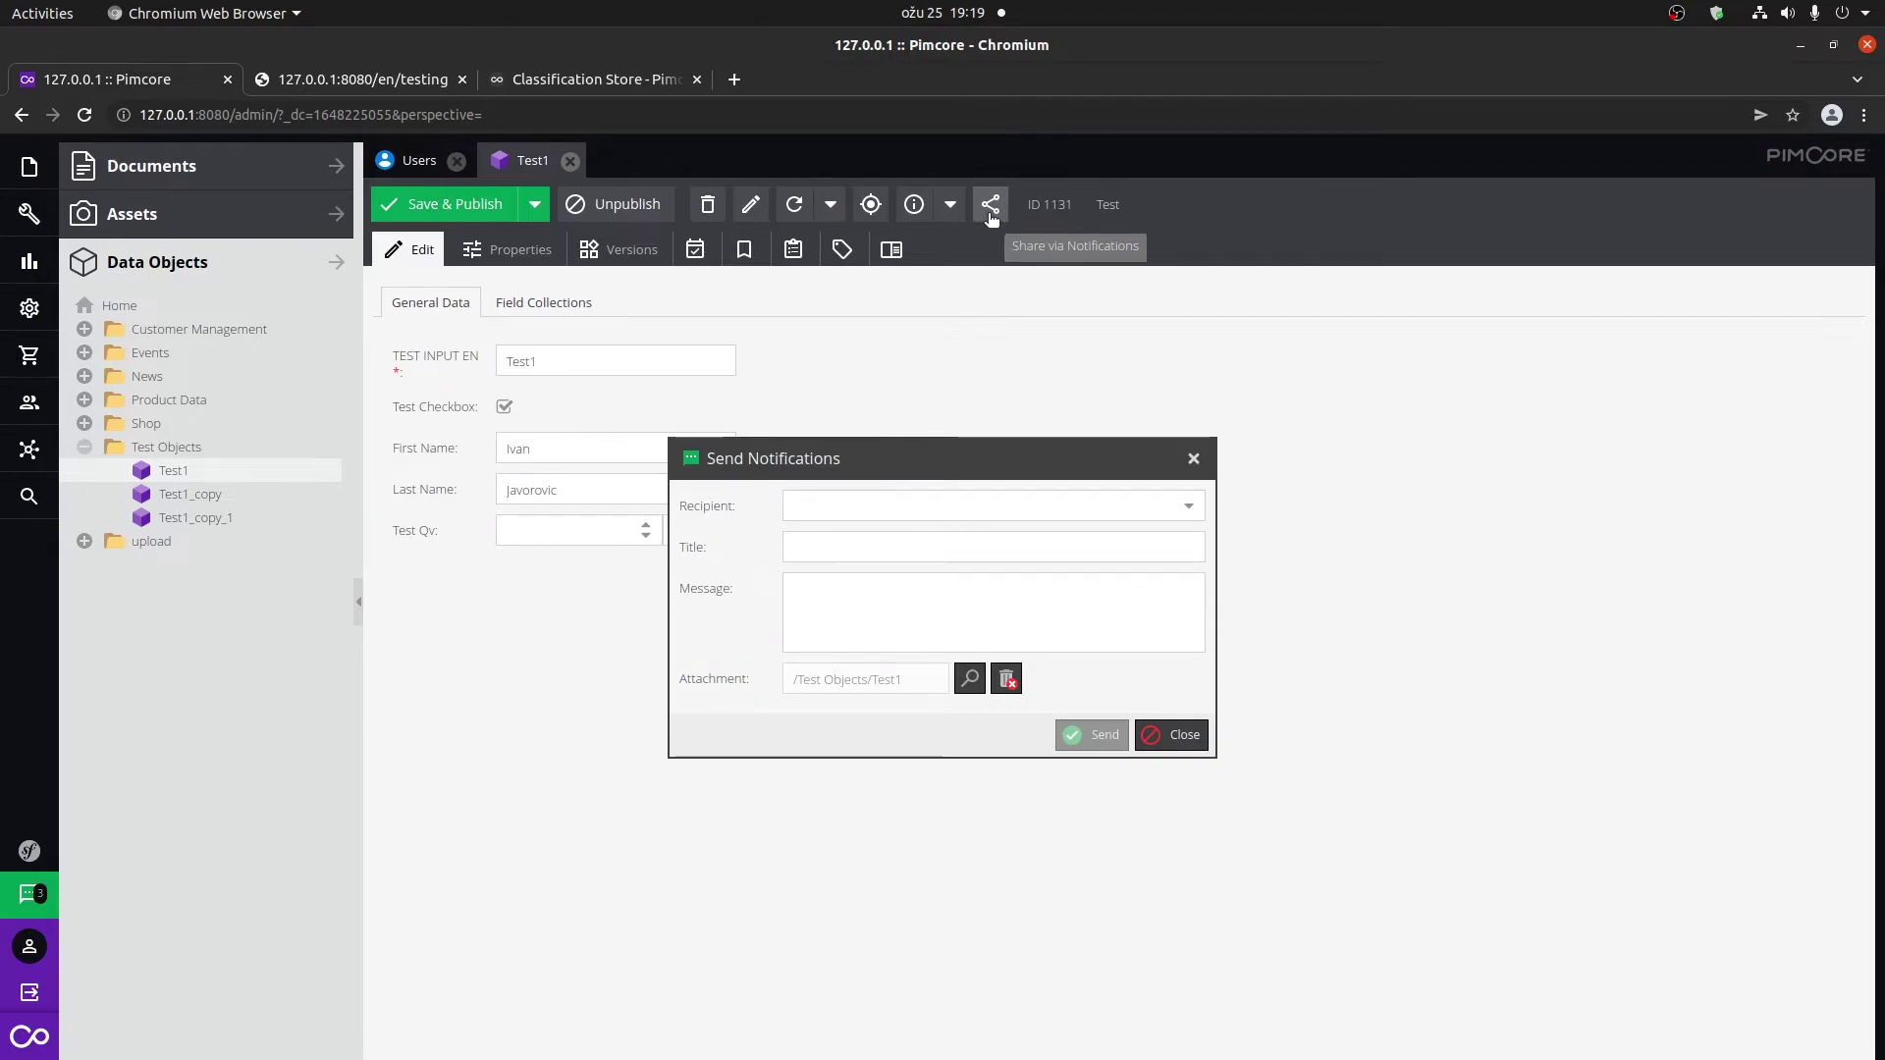
pyautogui.click(1188, 507)
pyautogui.click(1154, 538)
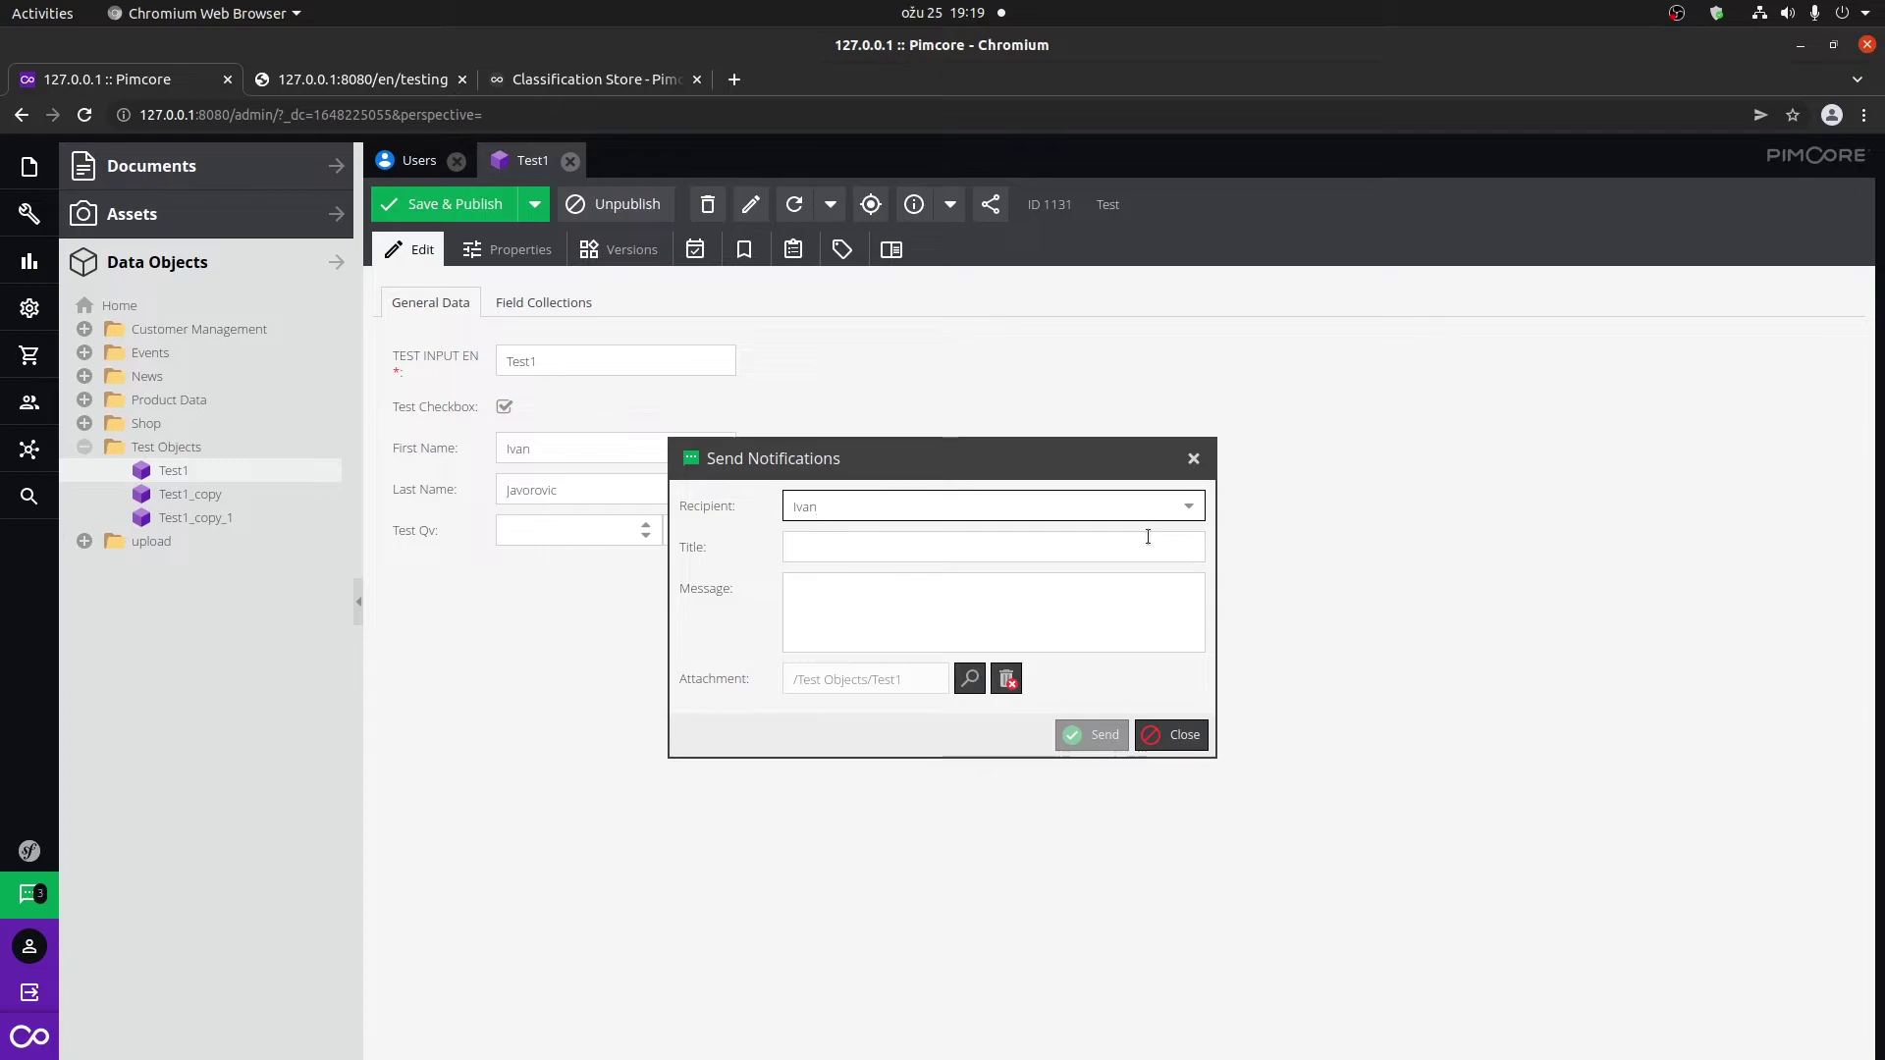
pyautogui.click(1140, 546)
pyautogui.write('Test')
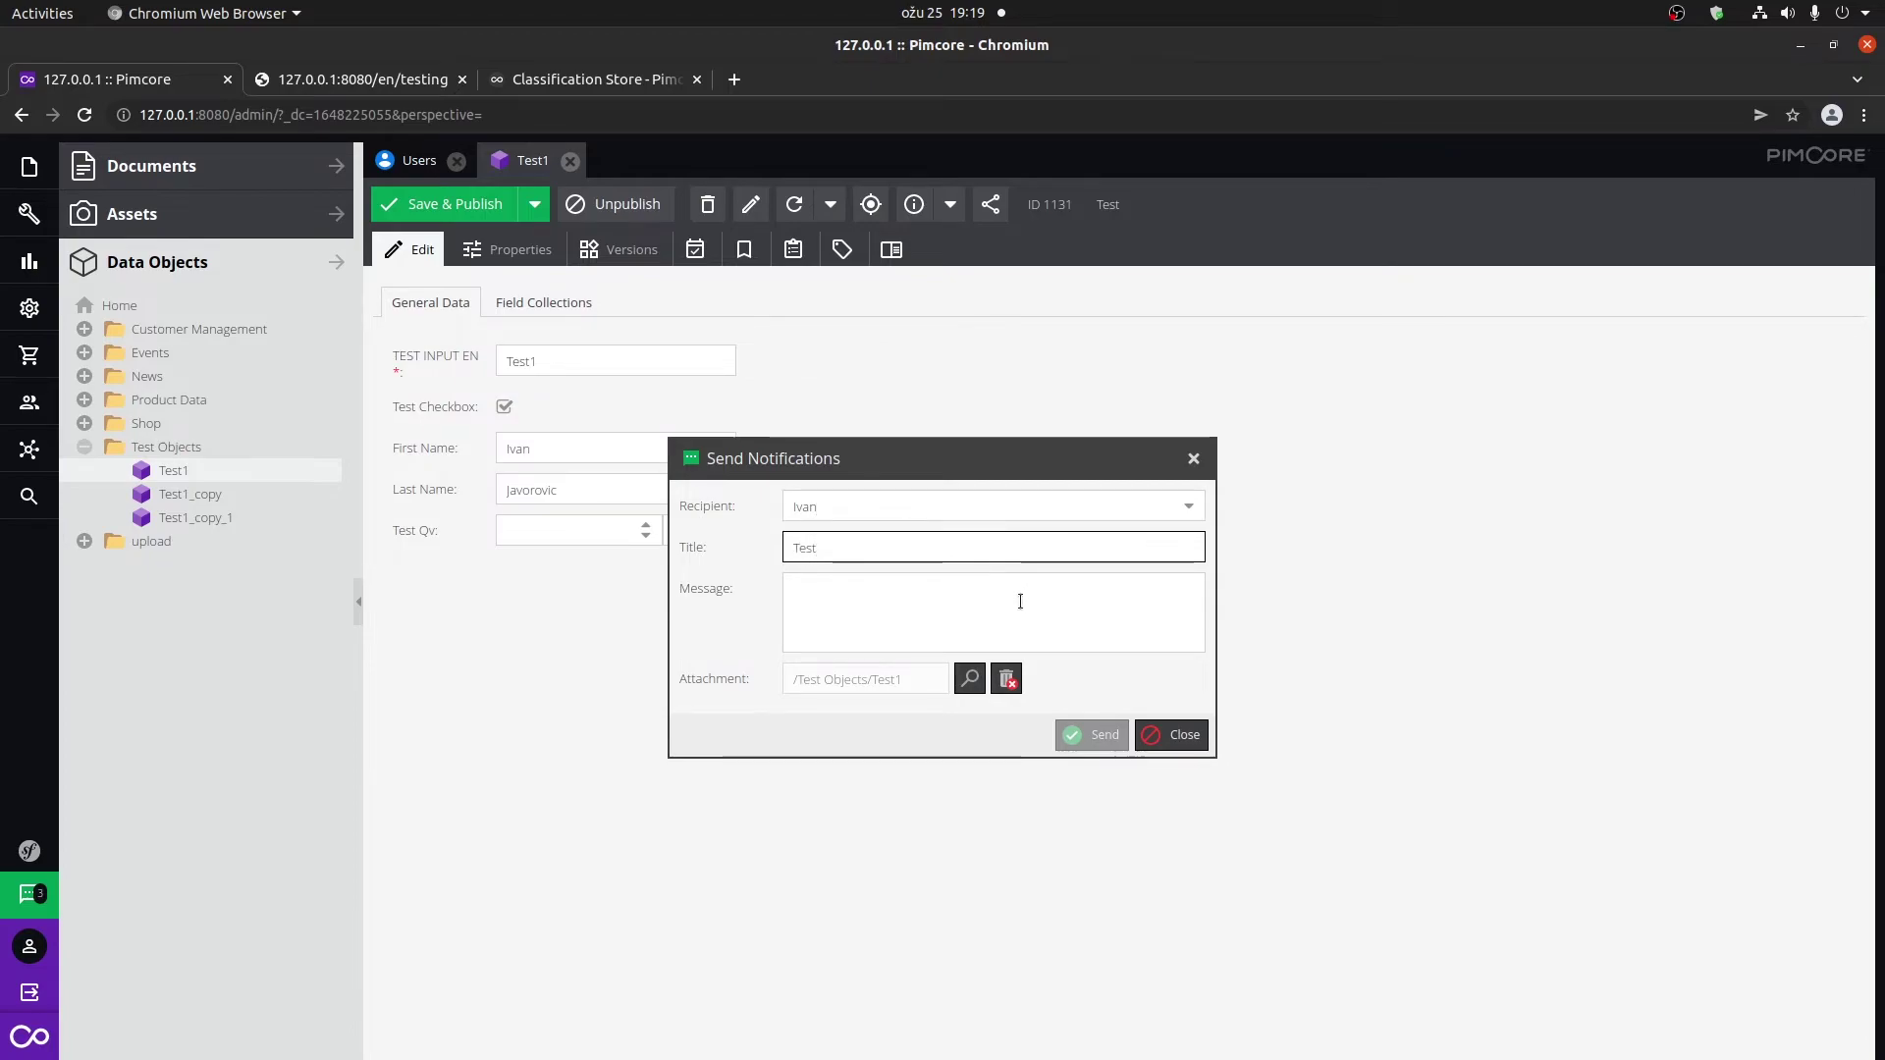
pyautogui.click(1020, 602)
pyautogui.write('Test')
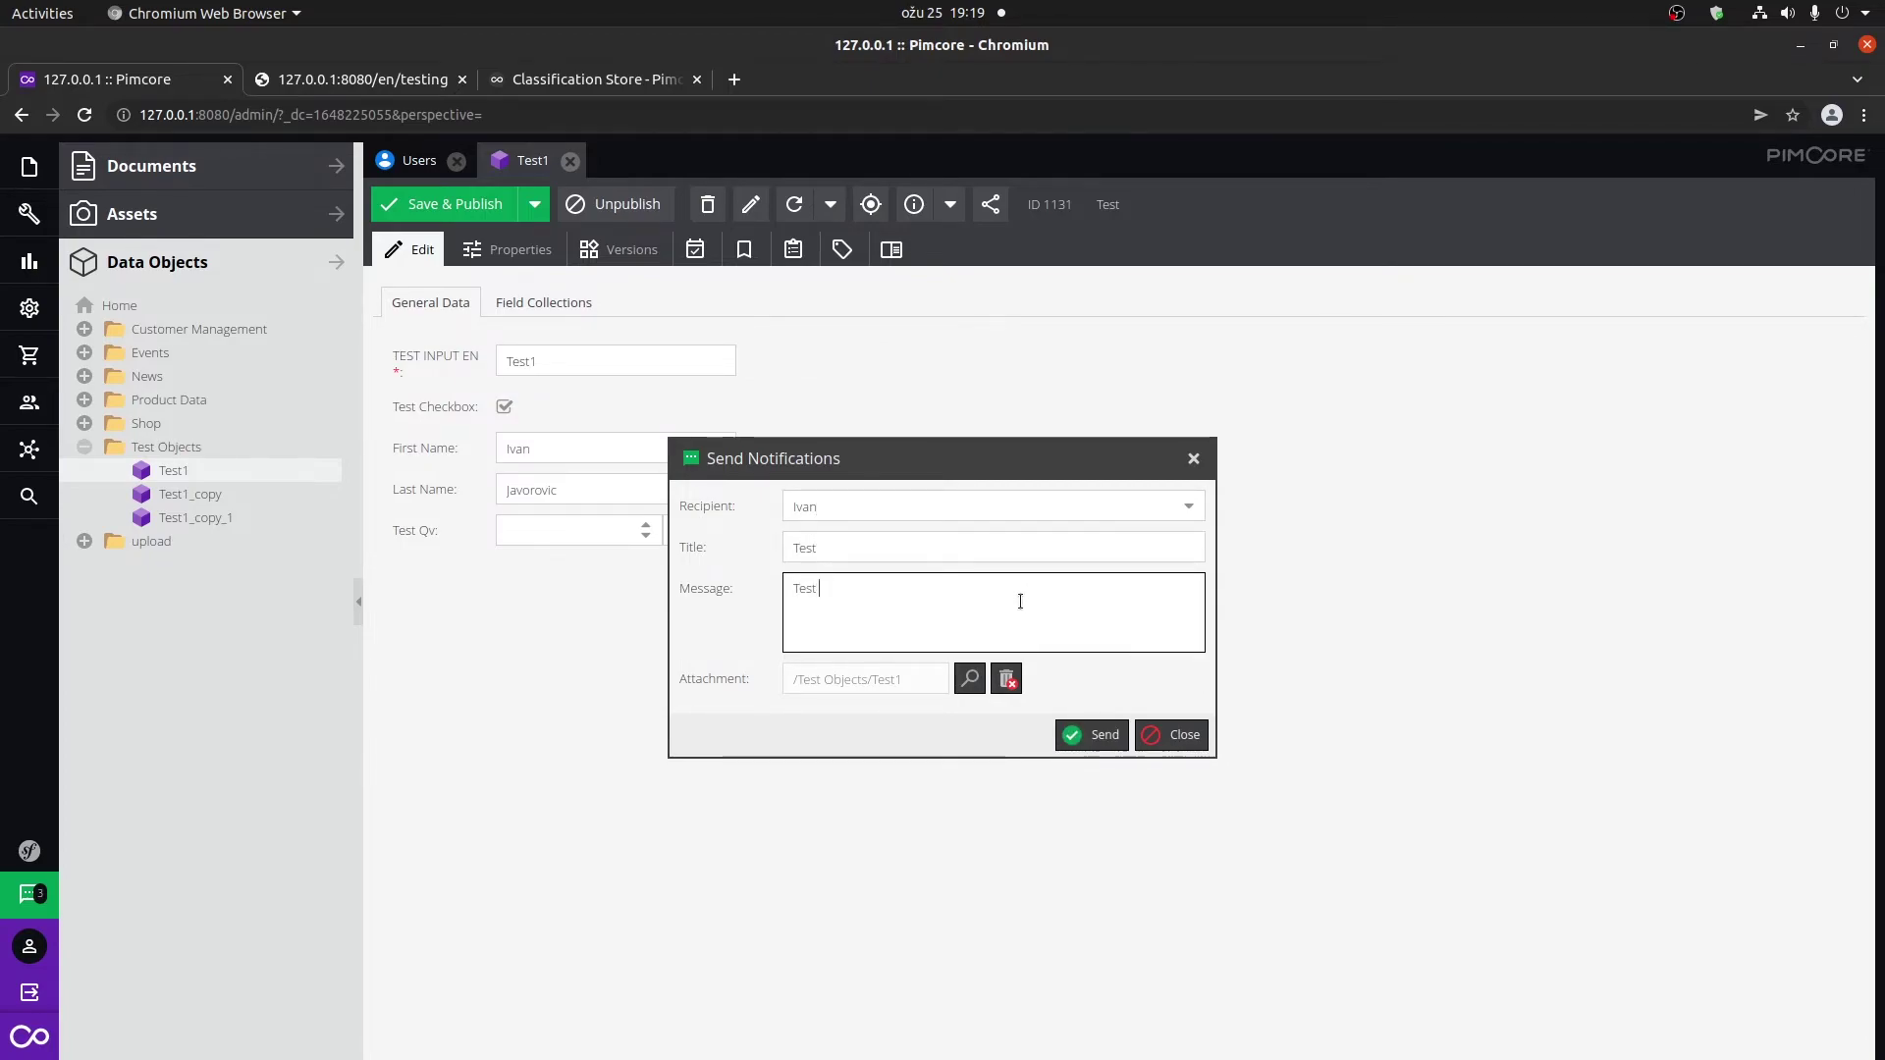
pyautogui.write(' messa')
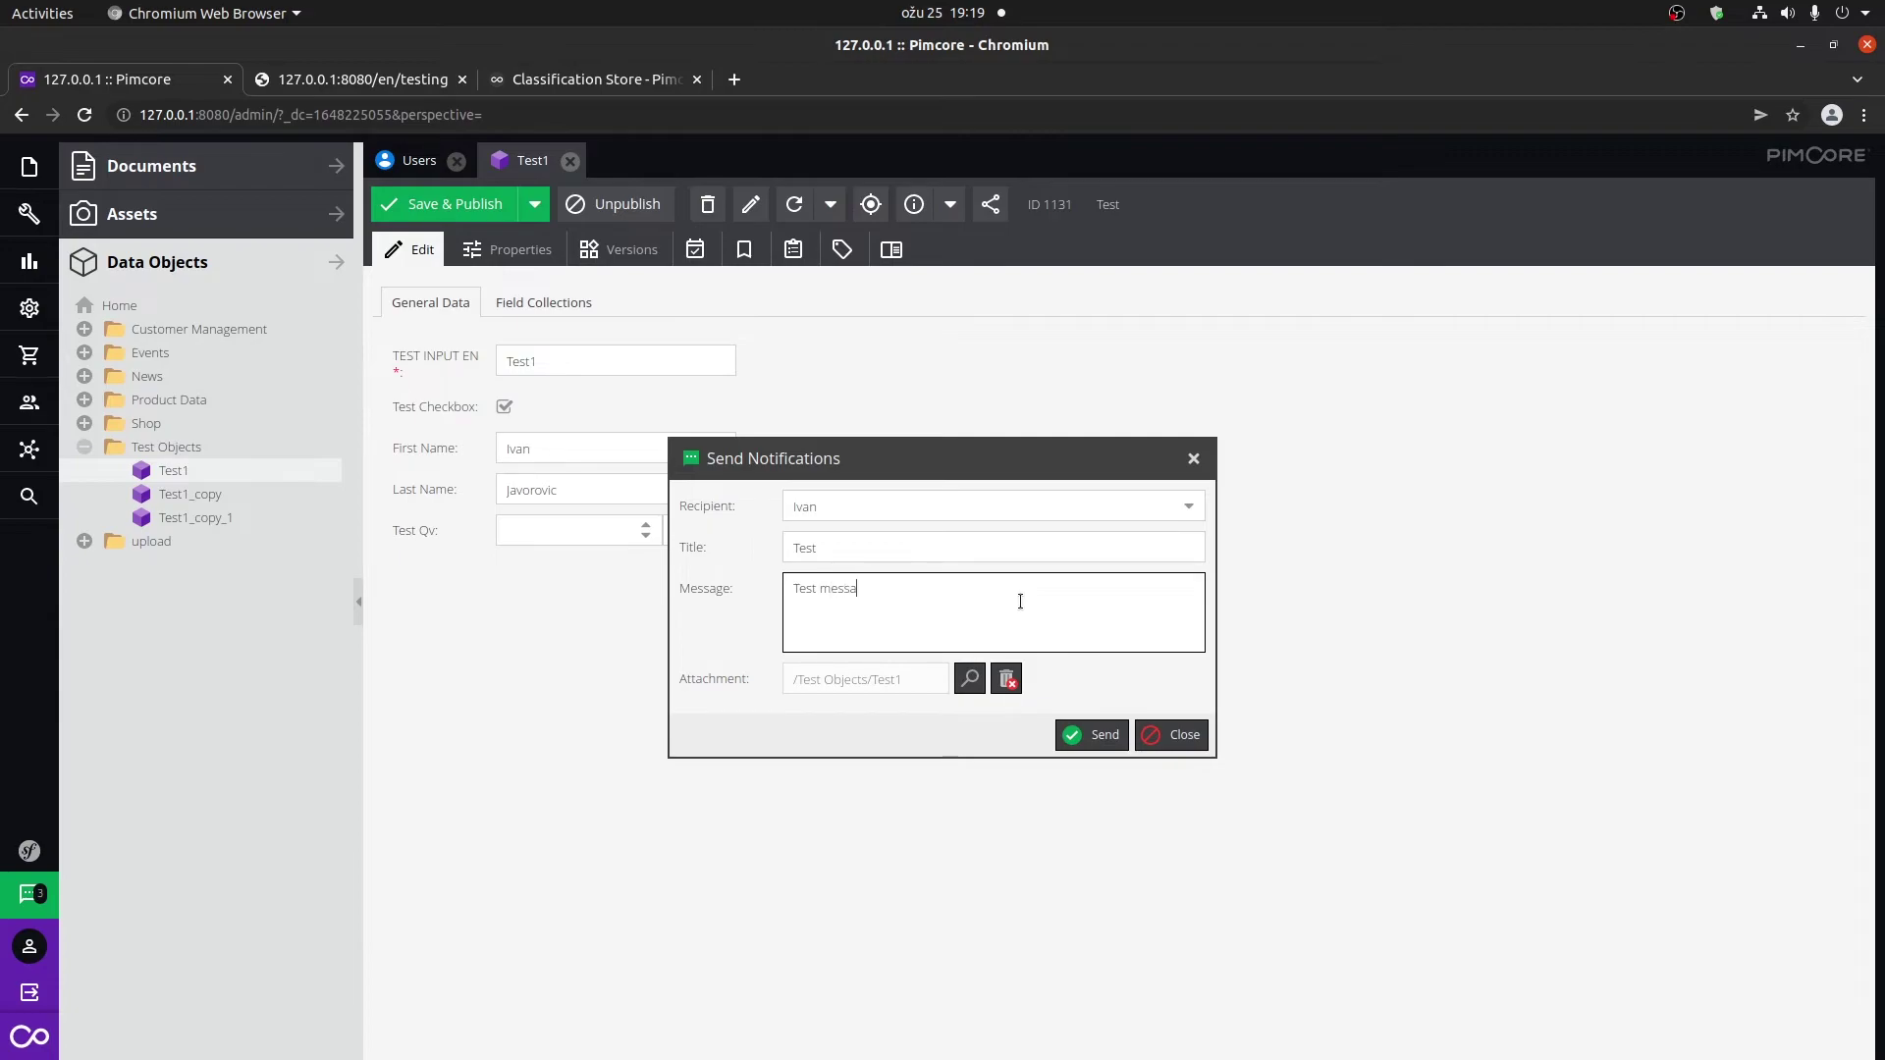
pyautogui.write('ge,')
pyautogui.write(' you mi')
pyautogui.write('ssed some')
pyautogui.write('thing')
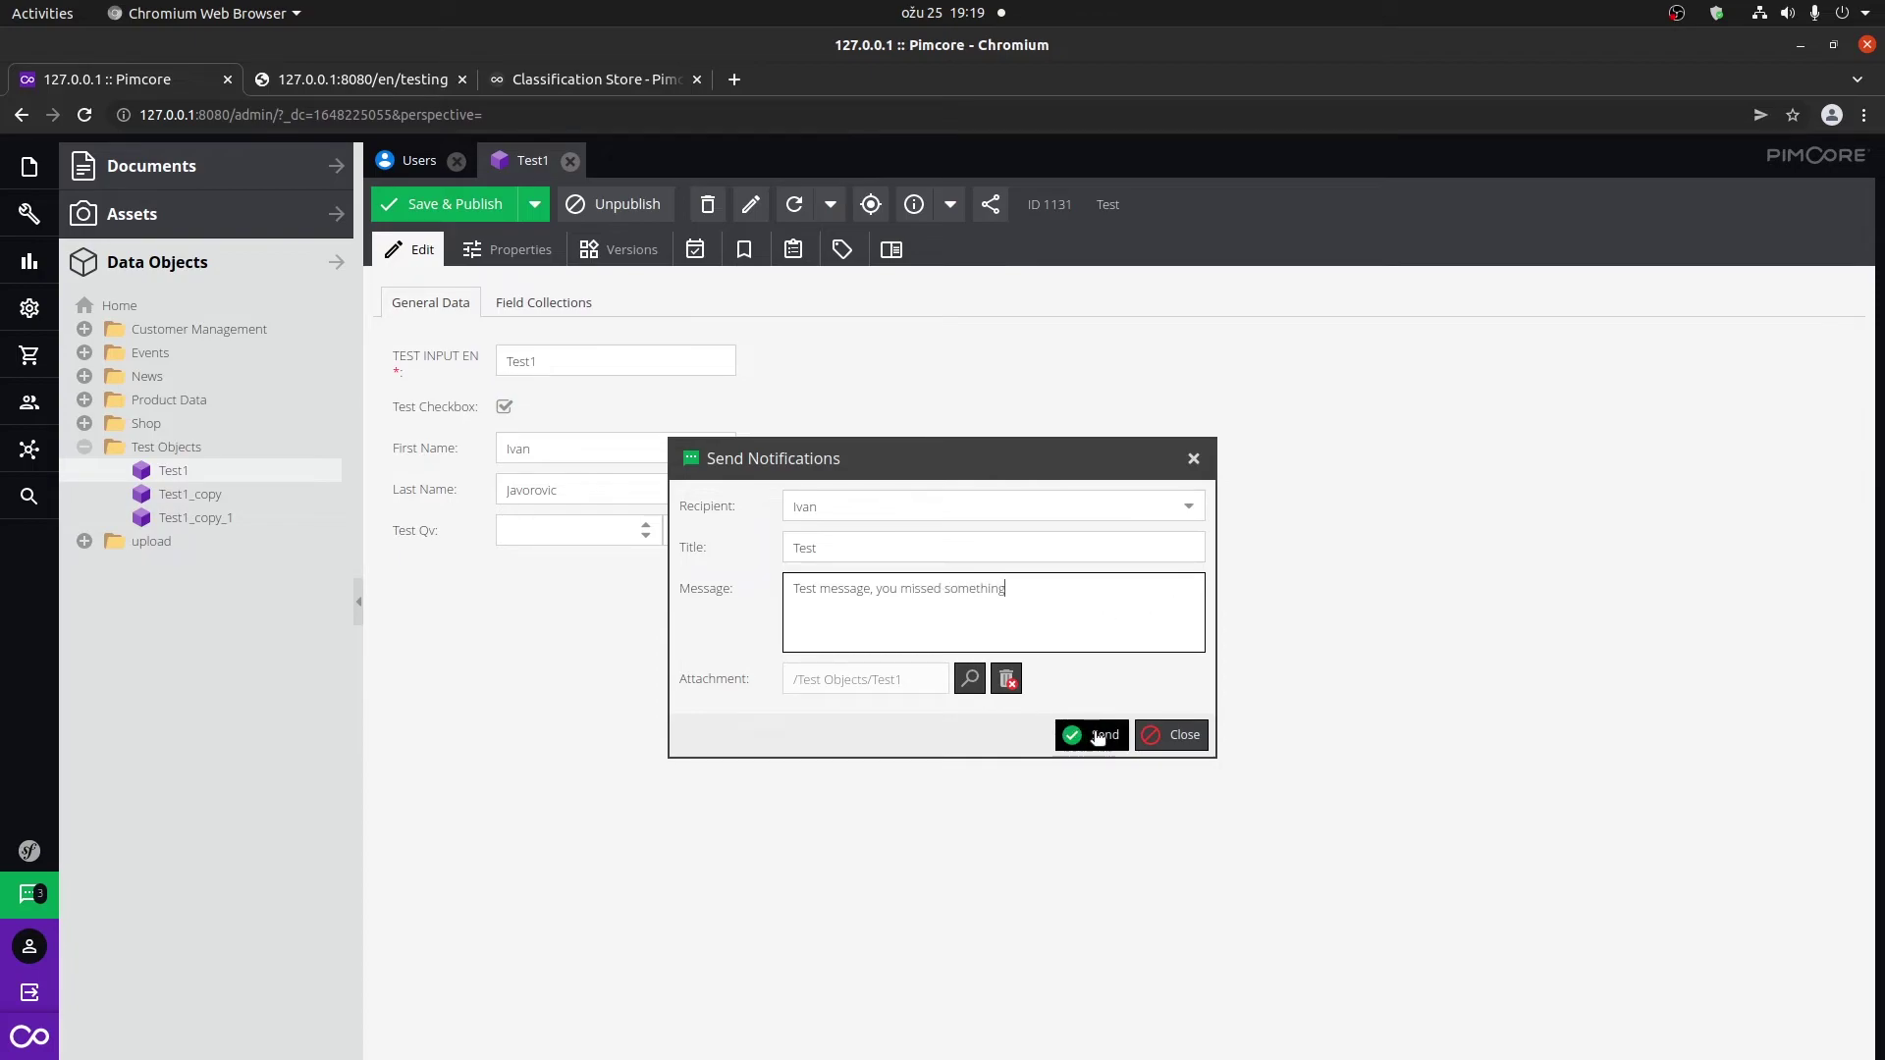
pyautogui.click(1096, 736)
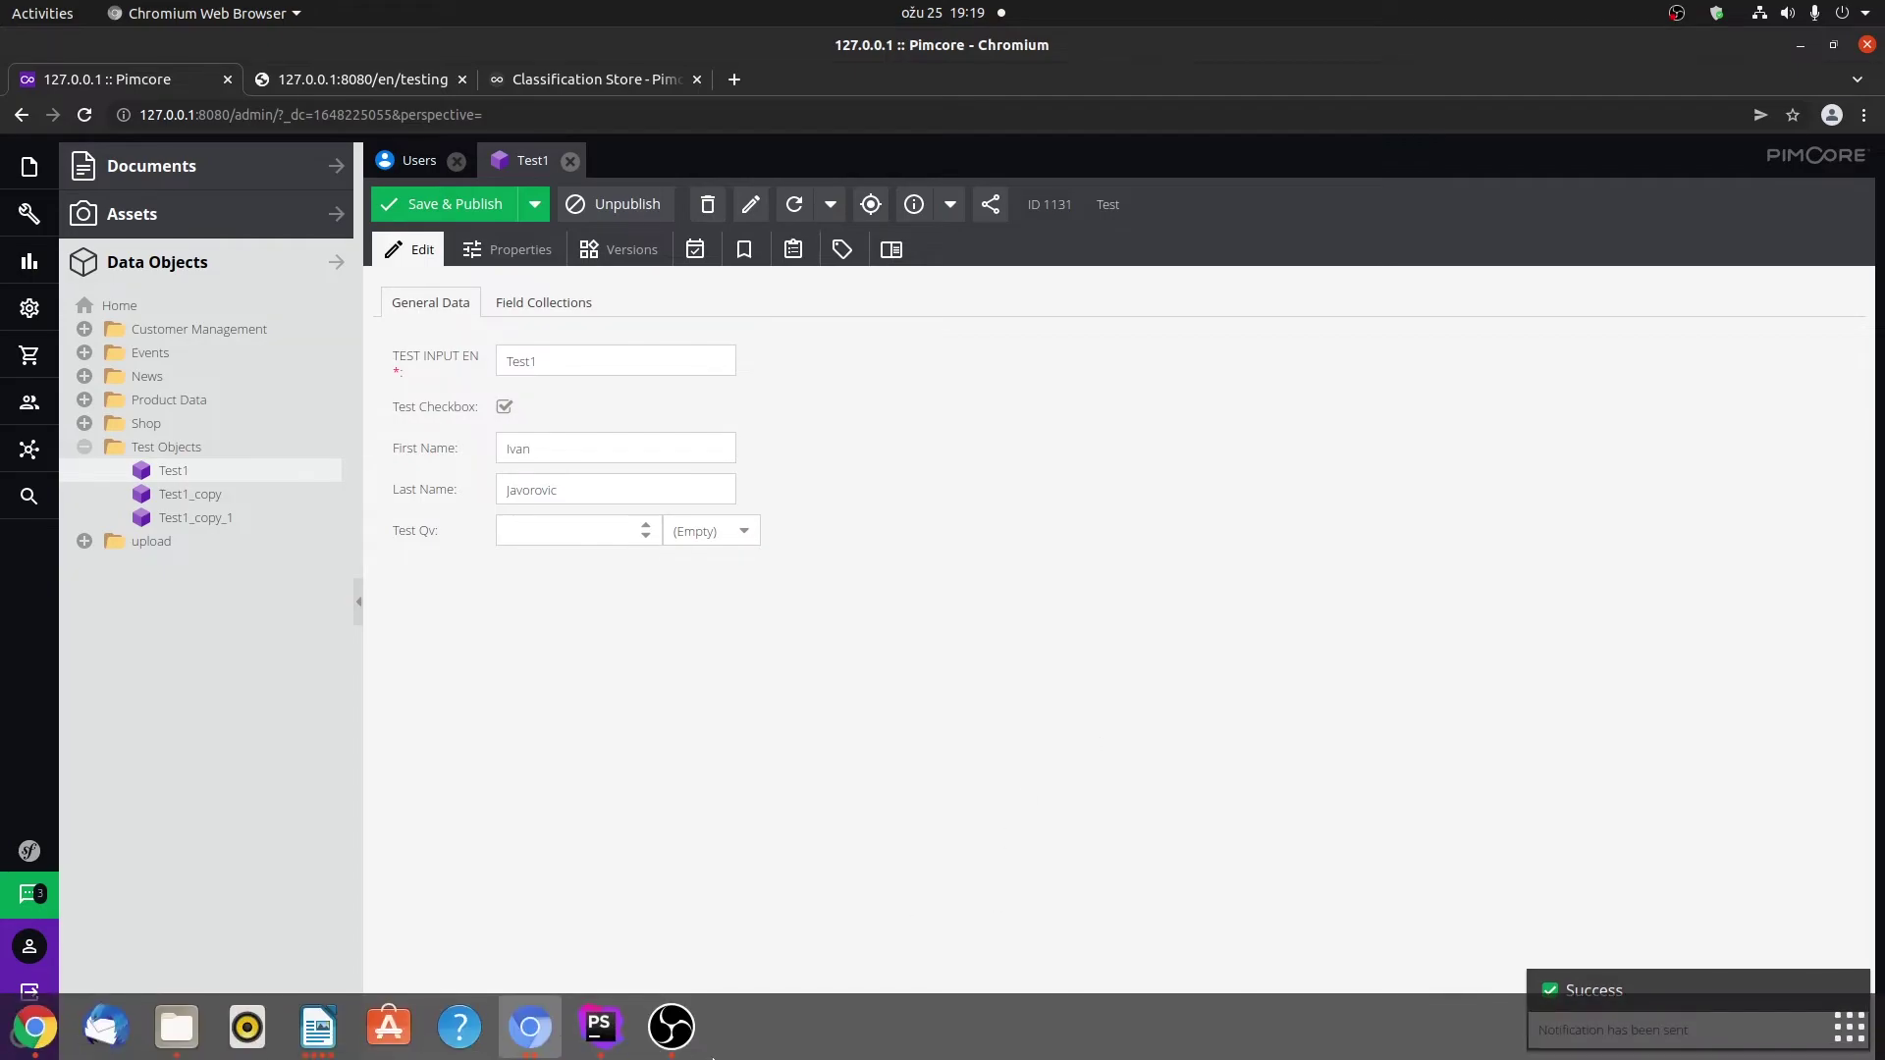
# In ivan's incognito window, open Test1 from the new notification's attachment icon.
pyautogui.click(531, 1027)
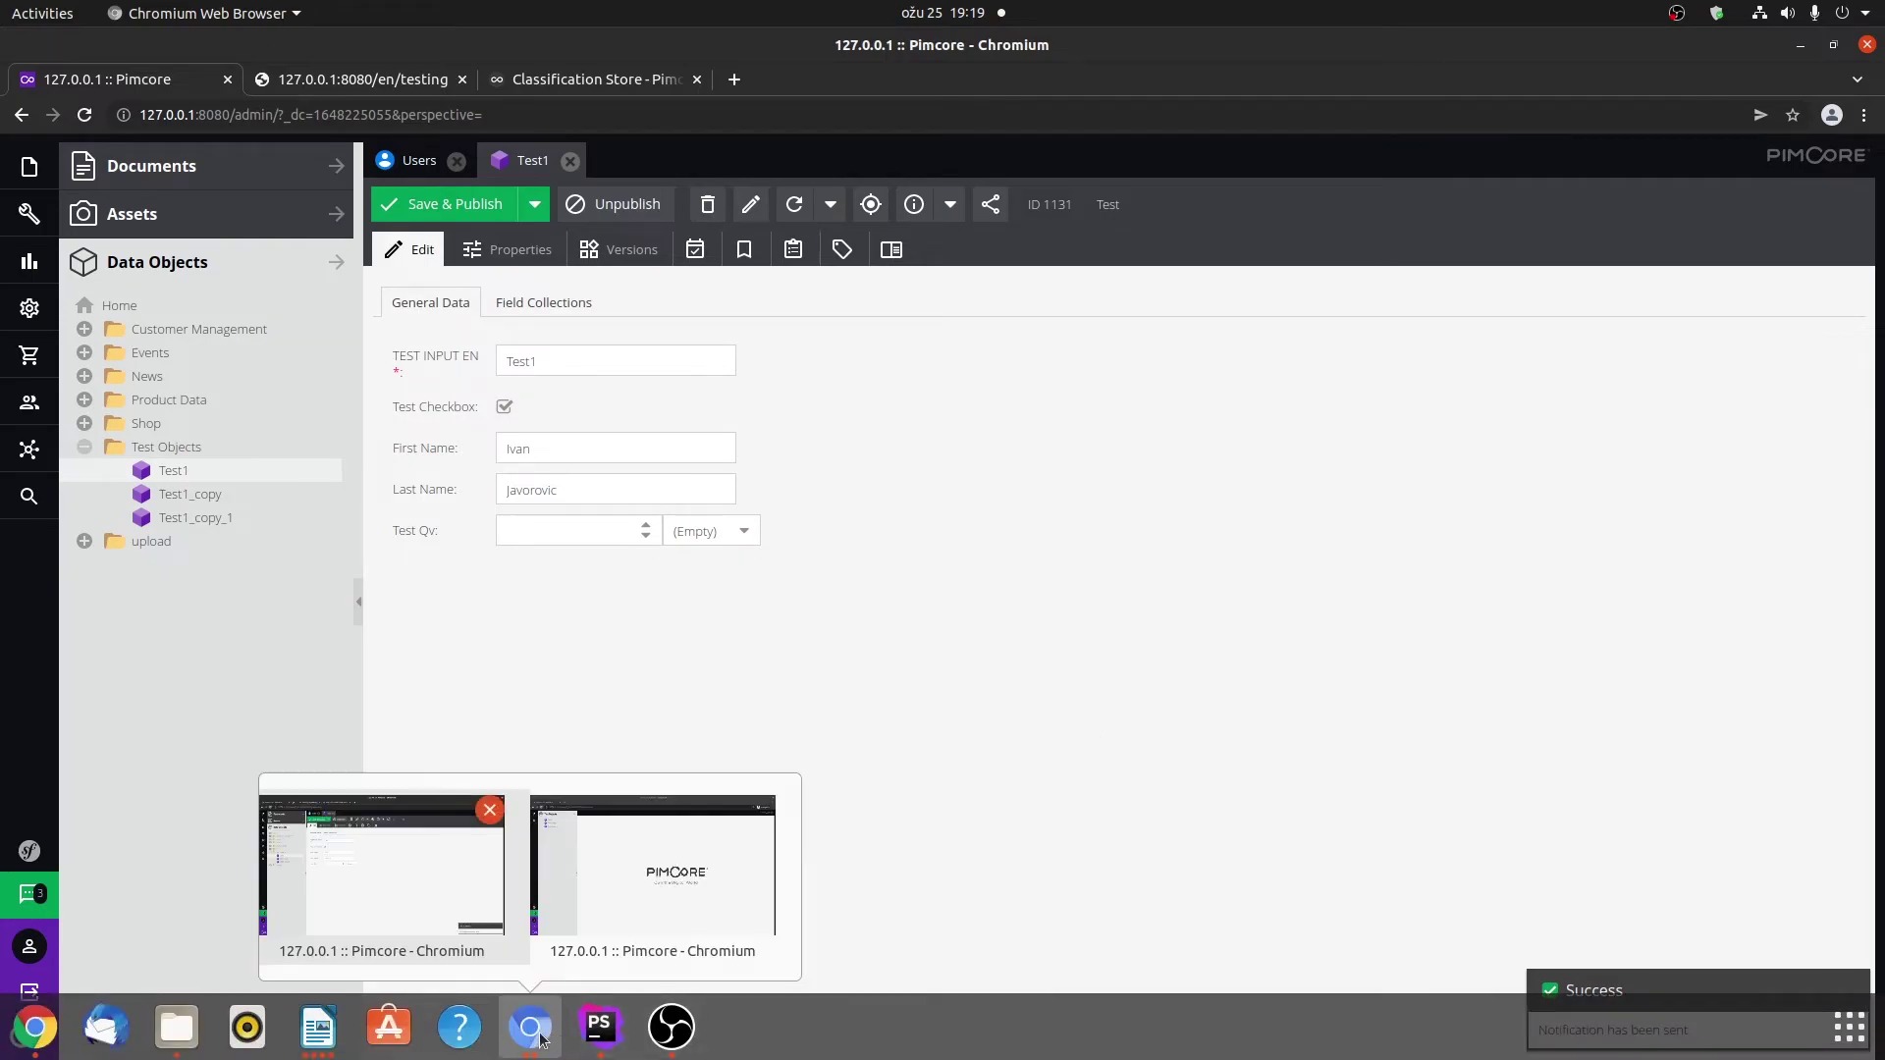
pyautogui.click(683, 886)
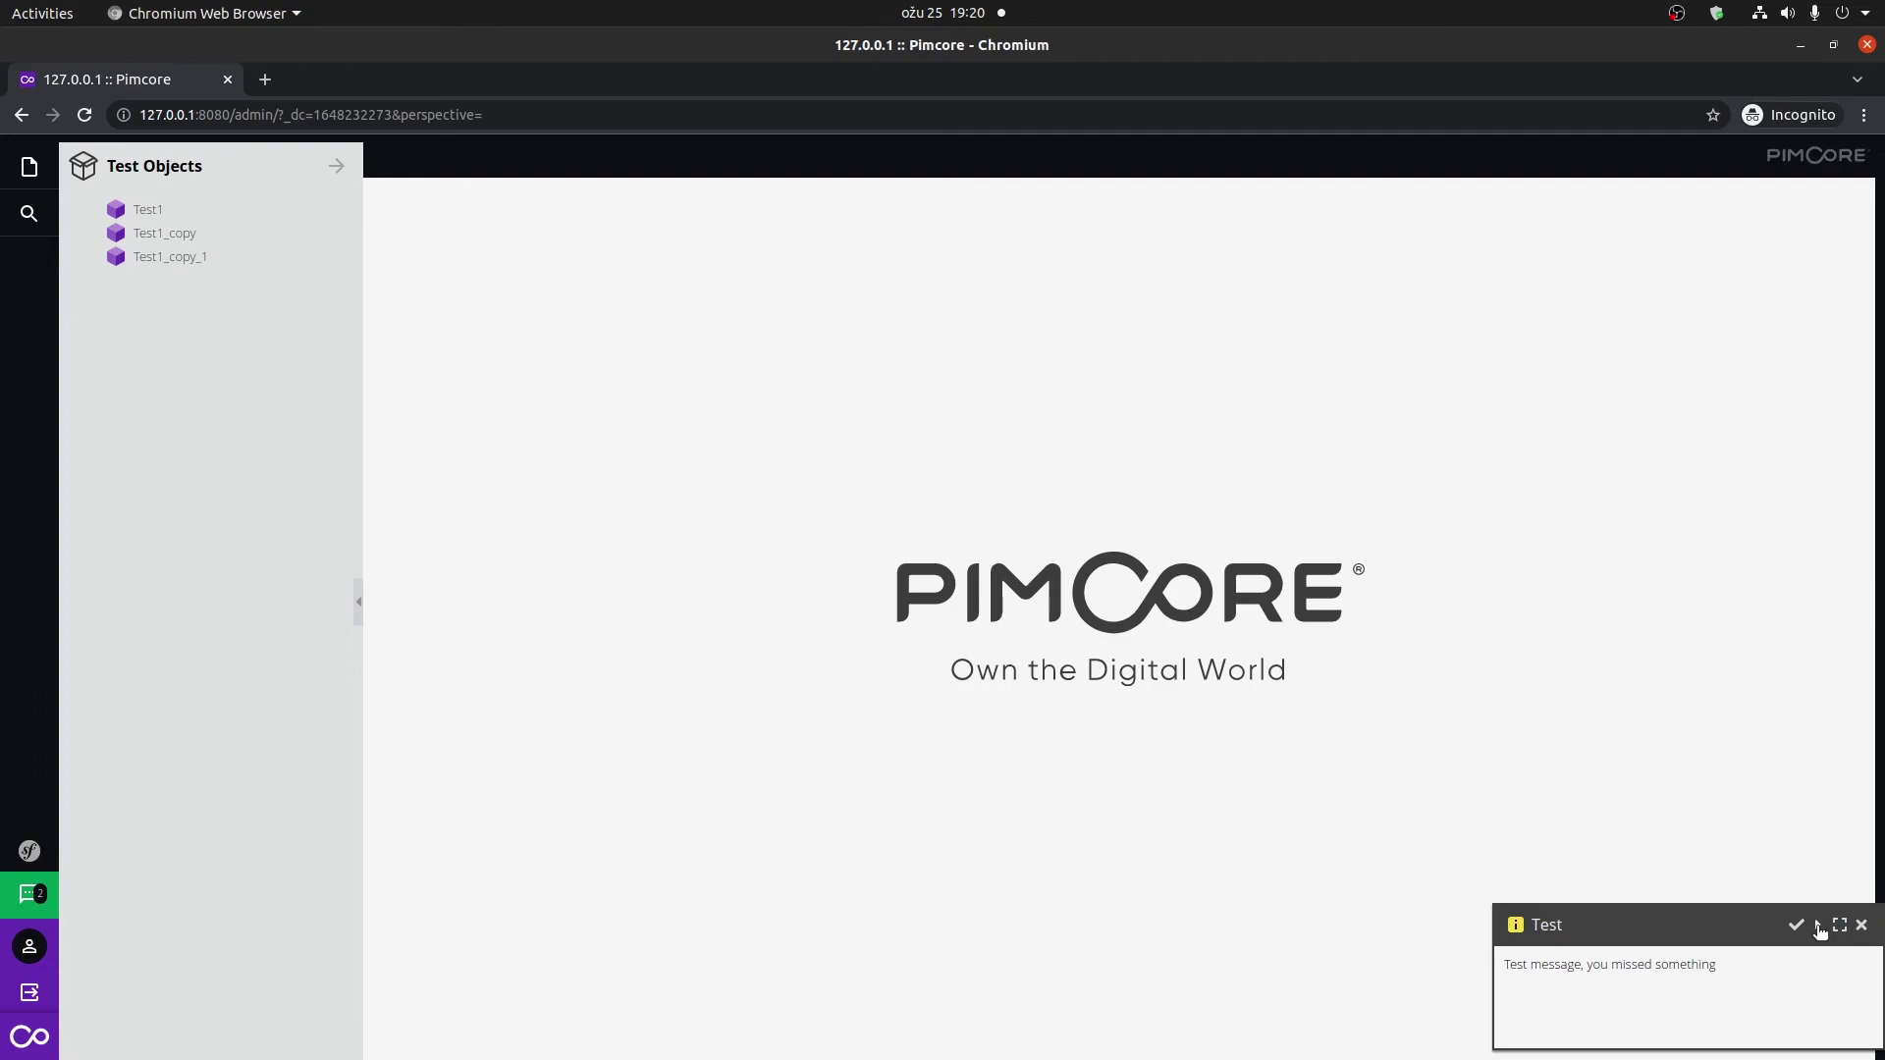
pyautogui.click(1820, 925)
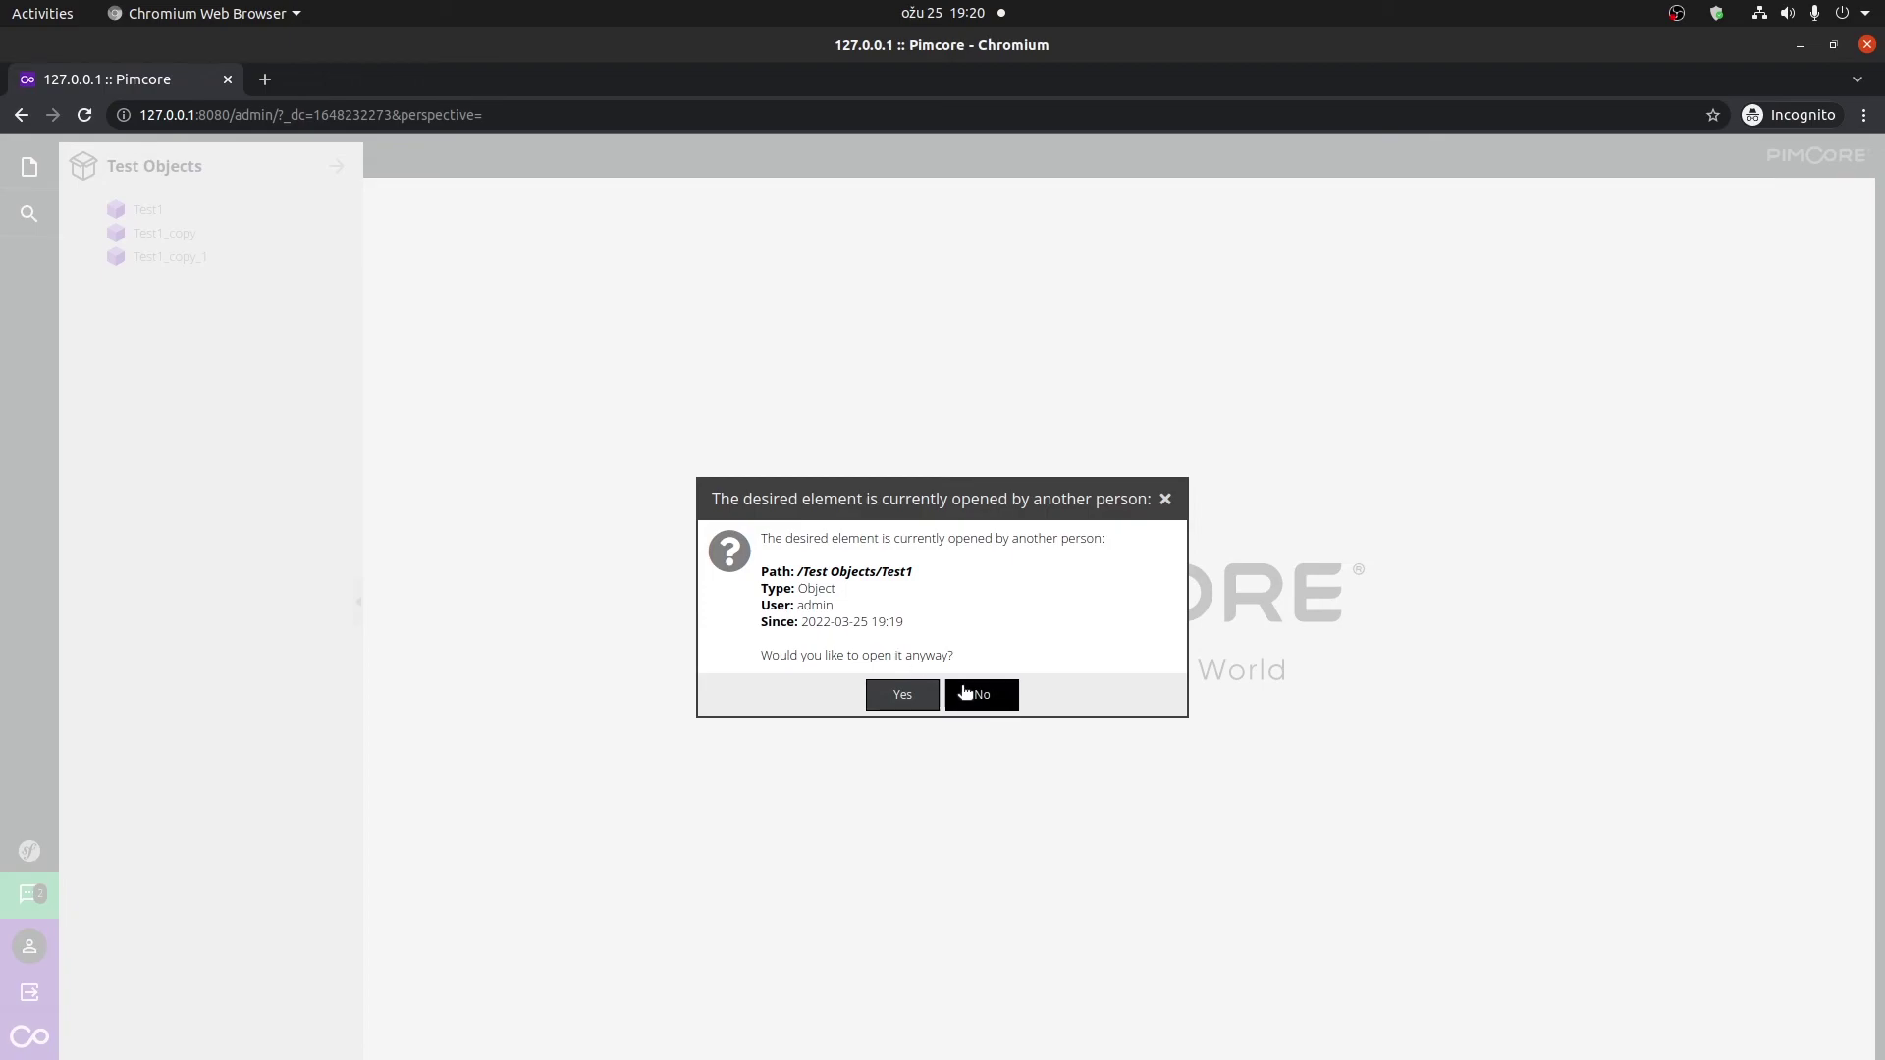
# Open Test1 despite the in-use warning, then view ivan's list with both Test notifications.
pyautogui.click(895, 694)
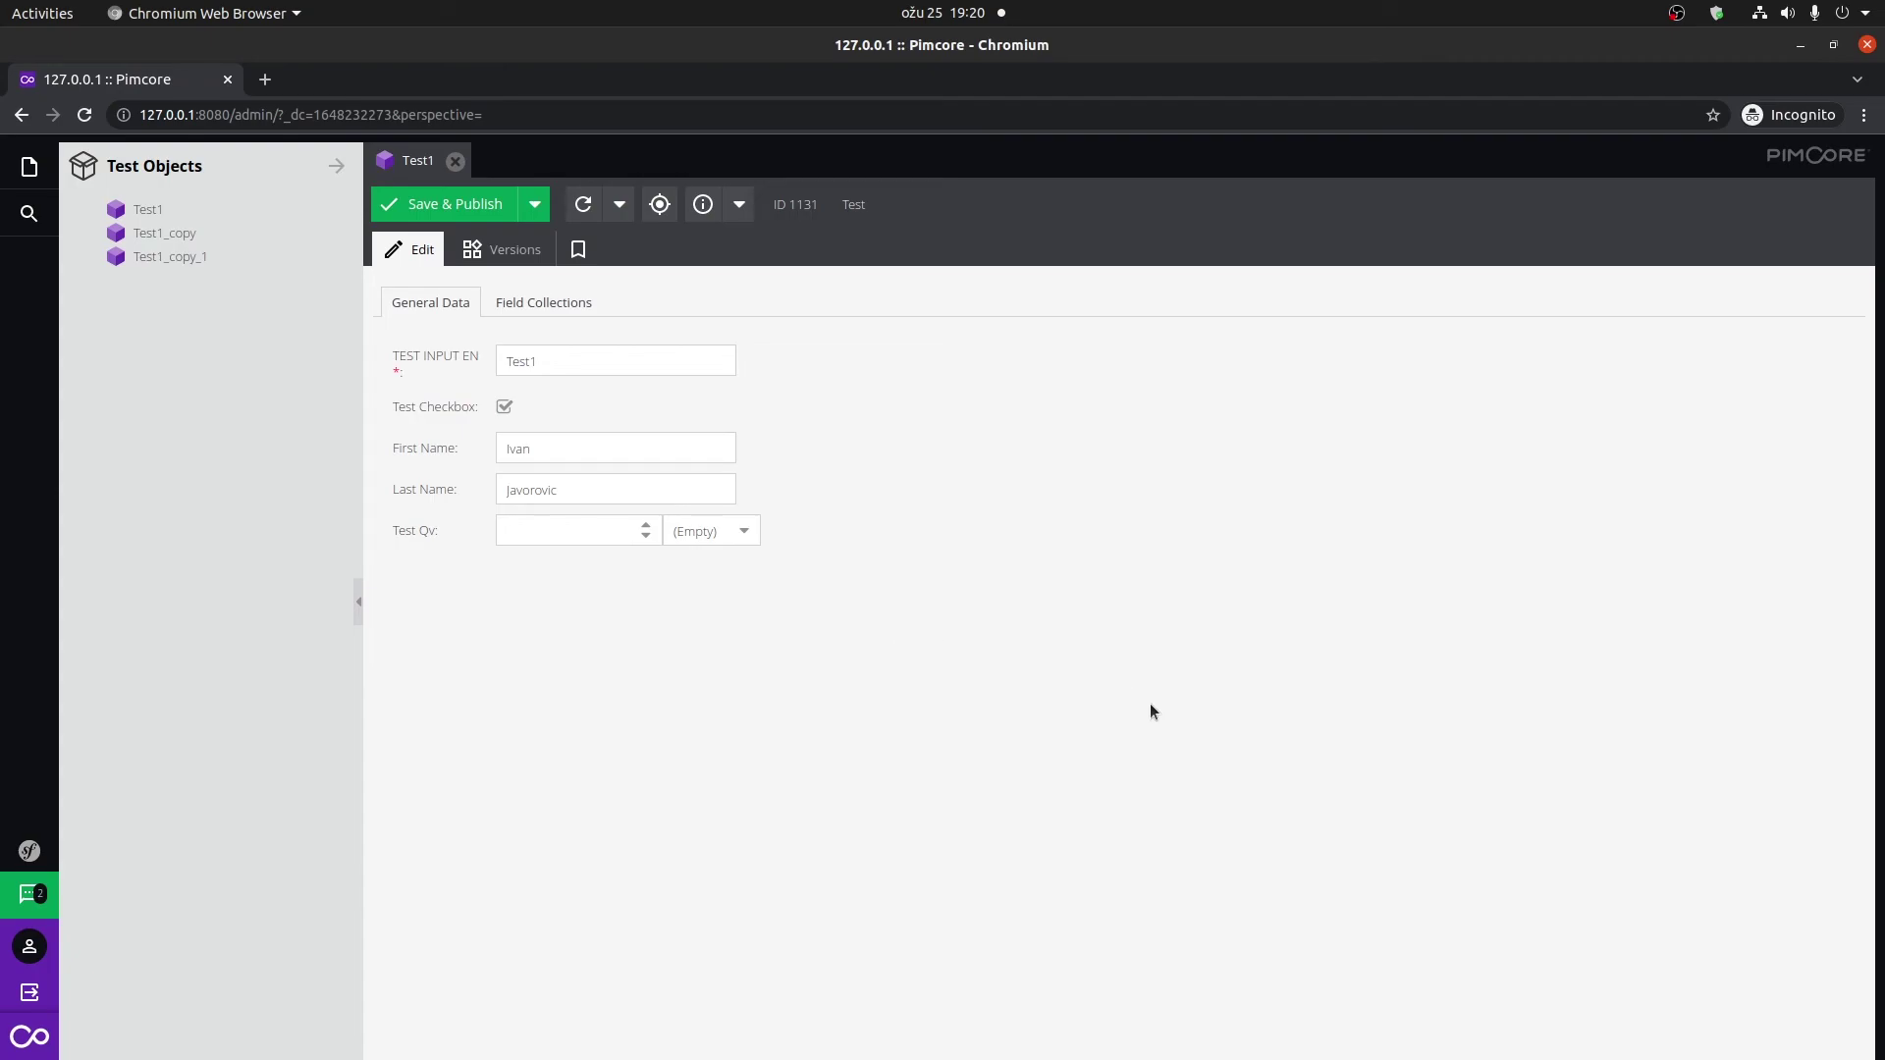
pyautogui.click(30, 894)
pyautogui.click(133, 891)
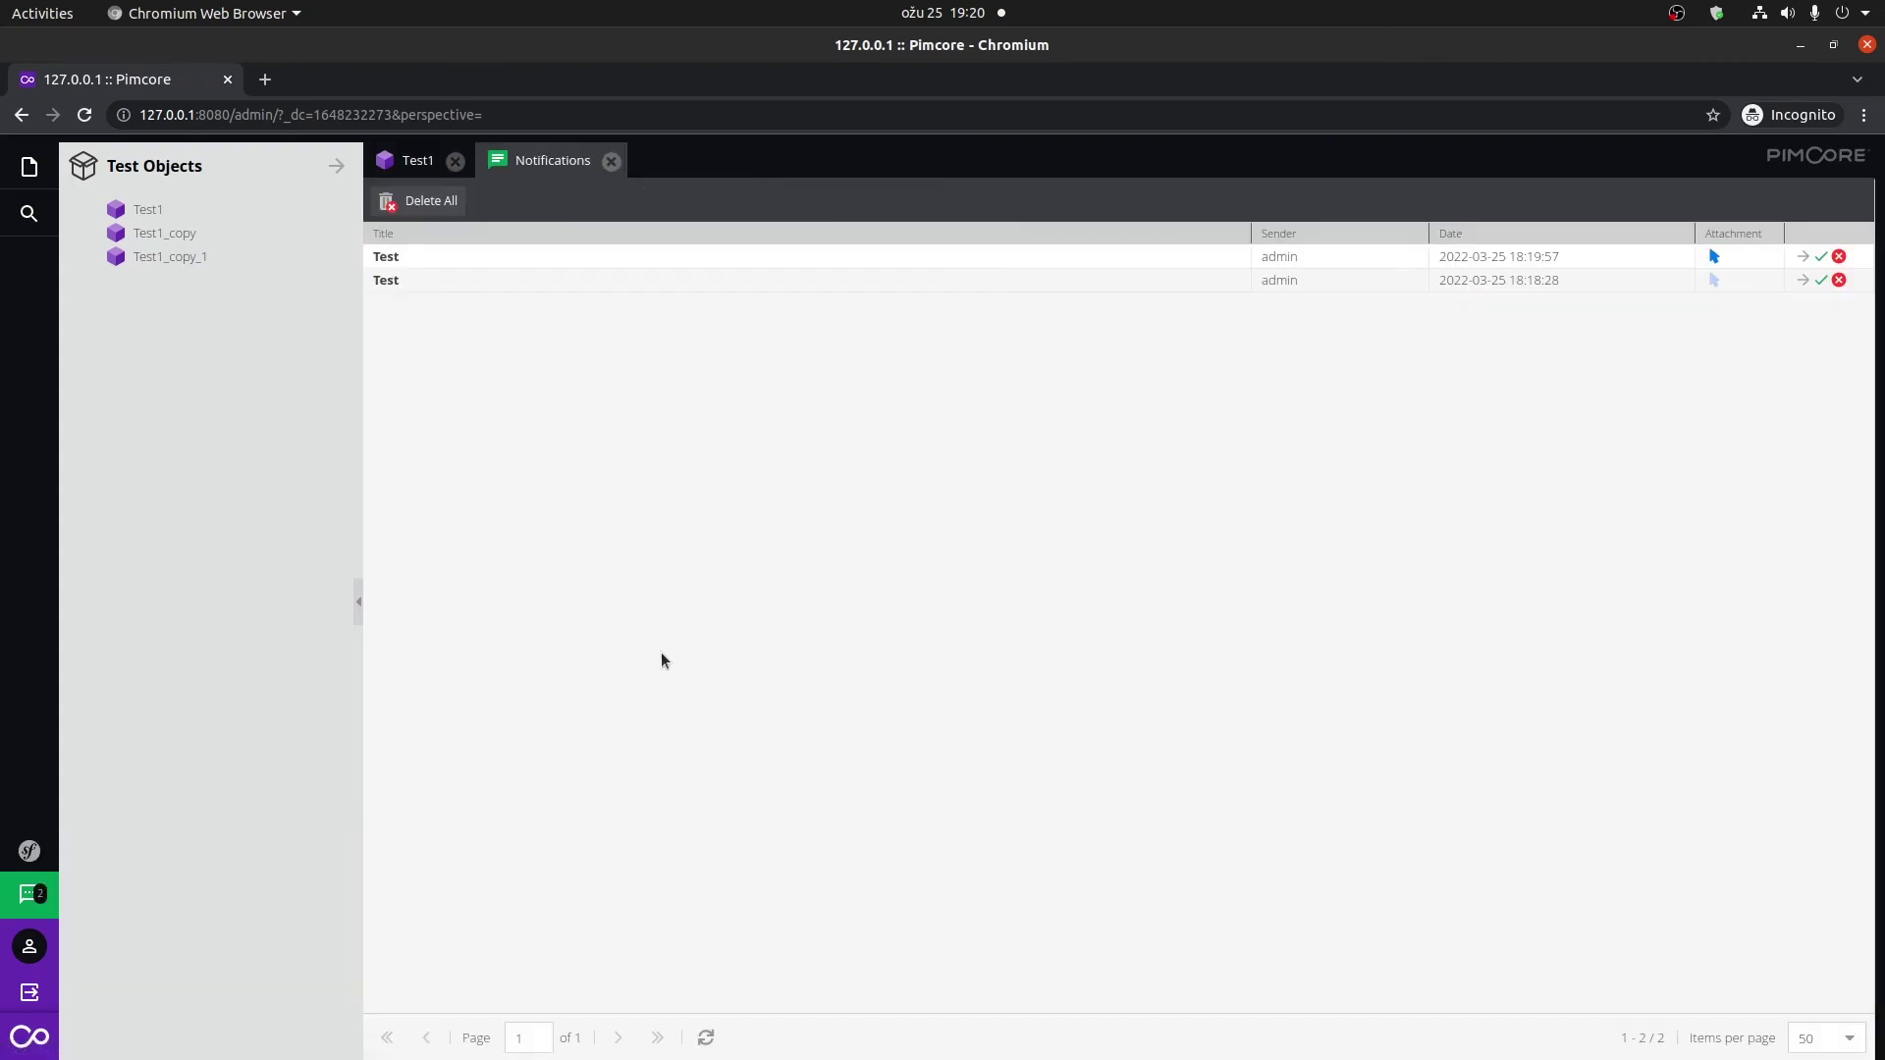